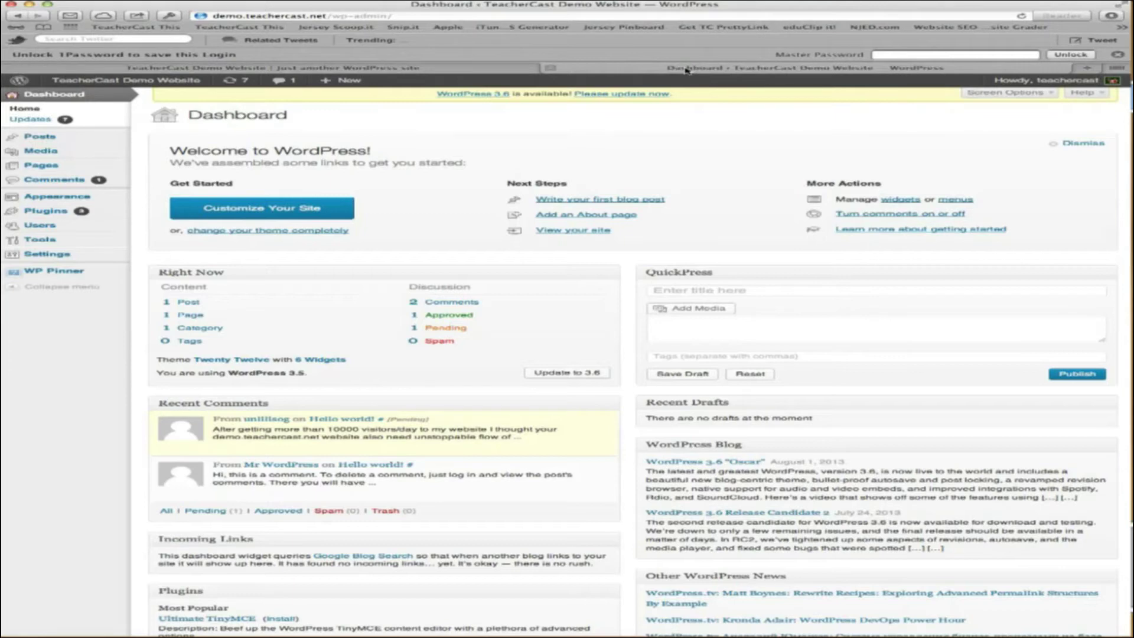
Step: Hide every dashboard box except Right Now, including the Welcome panel, Recent Comments, Incoming Links, Plugins, QuickPress, Recent Drafts and both news boxes
{"action": "left_click", "coordinate": [983, 94]}
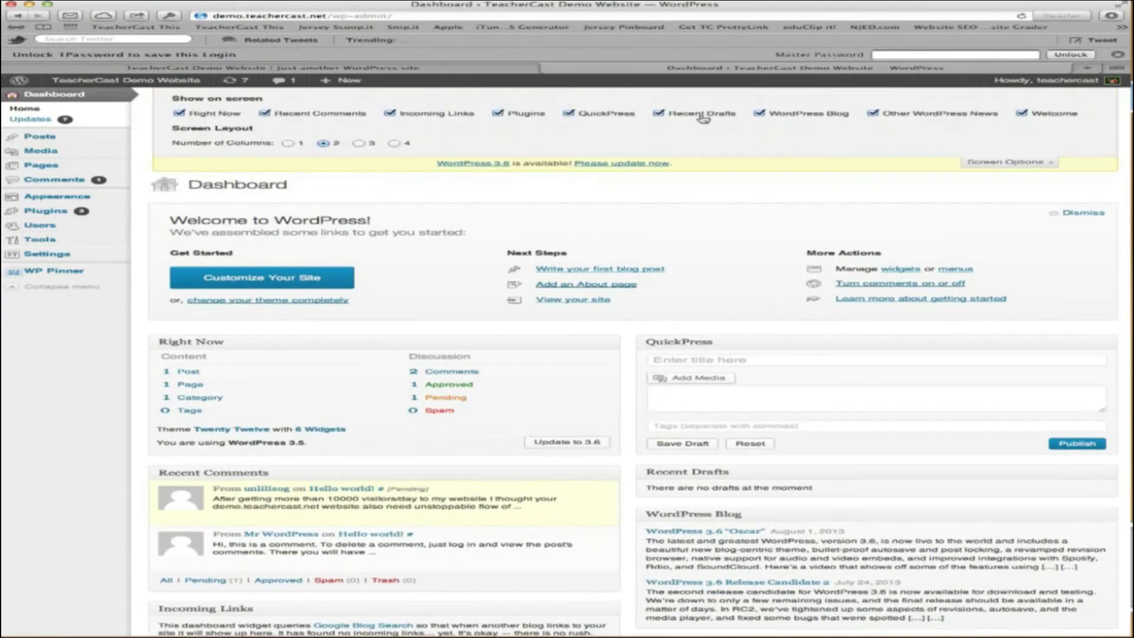
{"action": "left_click", "coordinate": [702, 117]}
{"action": "left_click", "coordinate": [612, 116]}
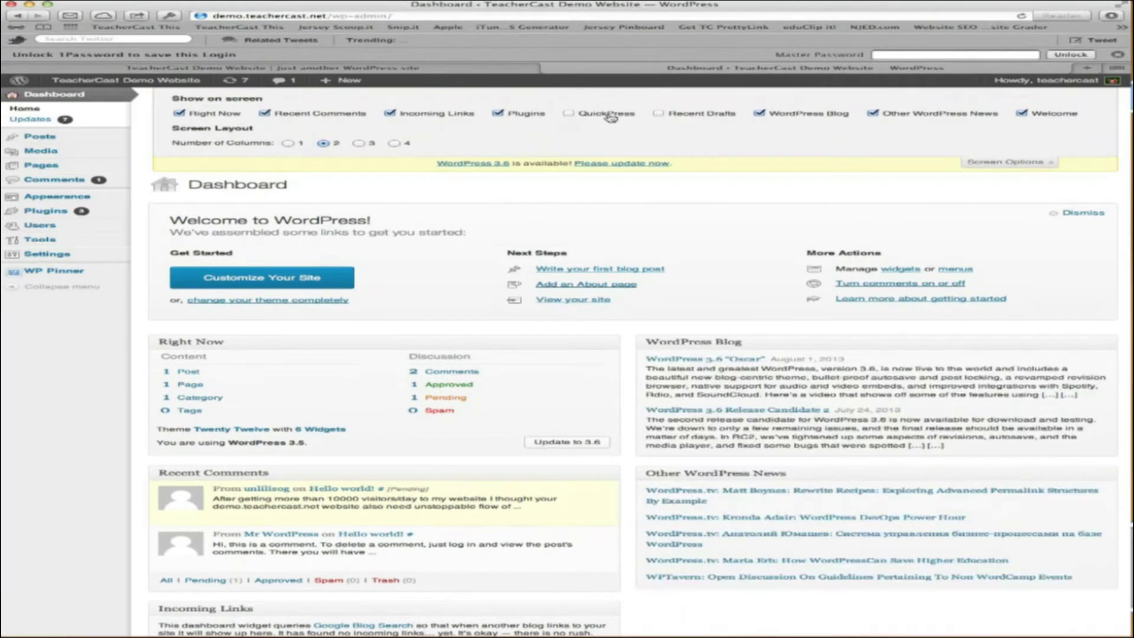
{"action": "left_click", "coordinate": [995, 116]}
{"action": "left_click", "coordinate": [1042, 116]}
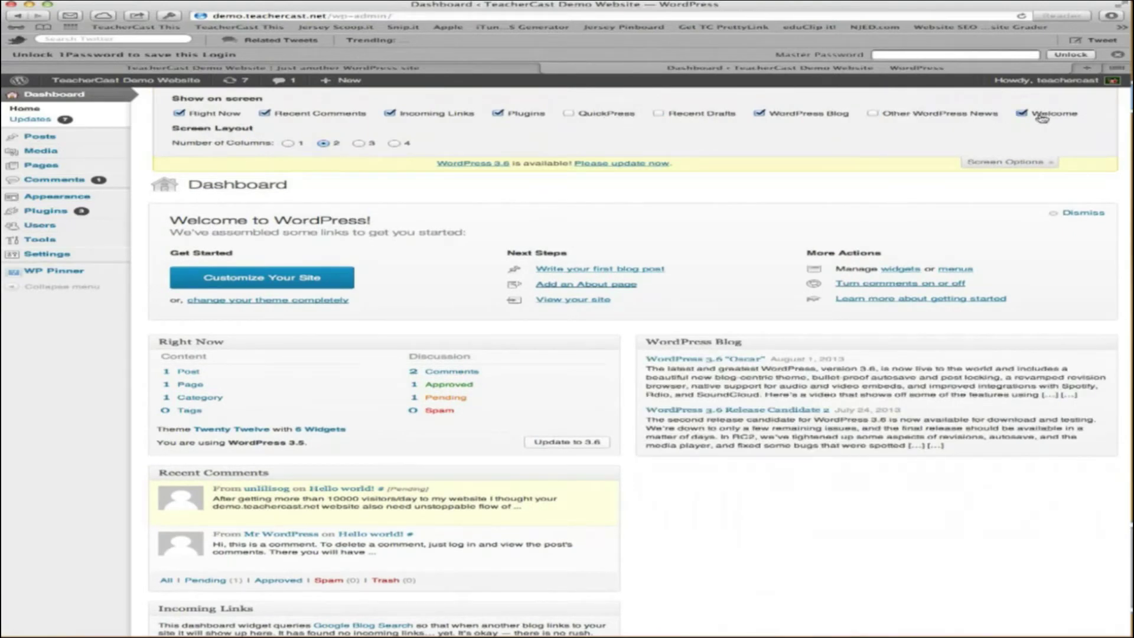
{"action": "left_click", "coordinate": [809, 119]}
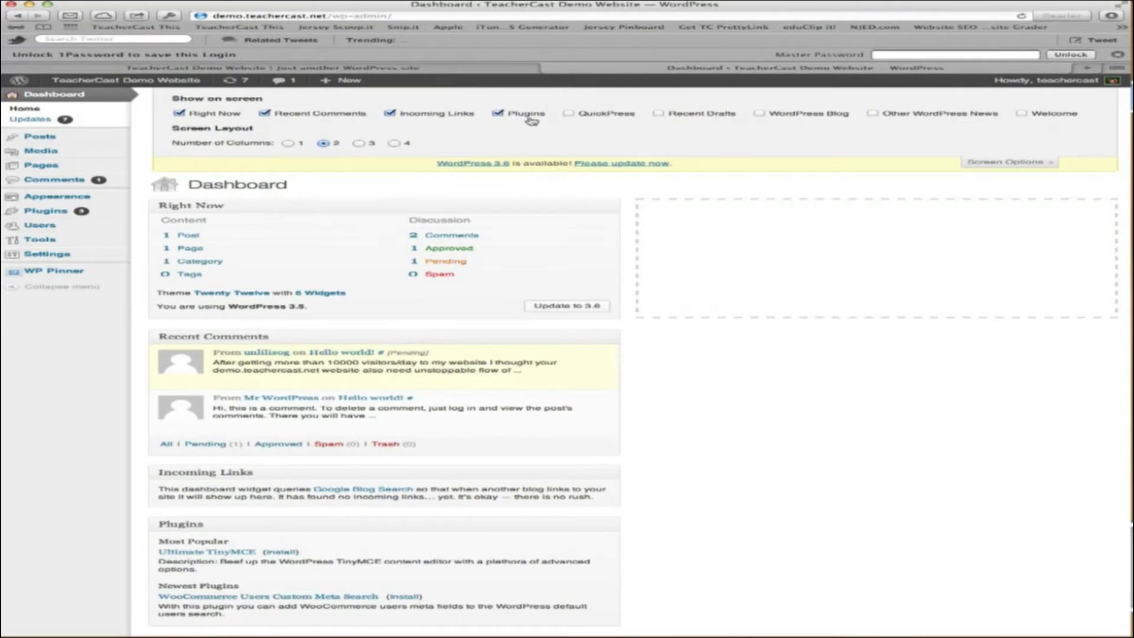
{"action": "left_click", "coordinate": [440, 115]}
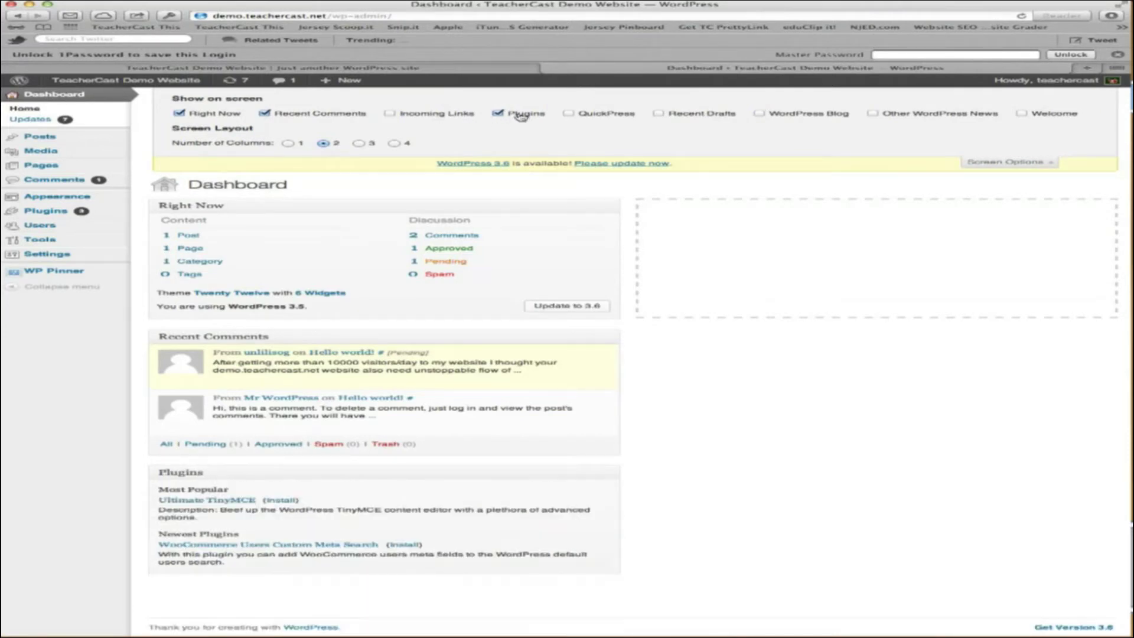
{"action": "left_click", "coordinate": [307, 115]}
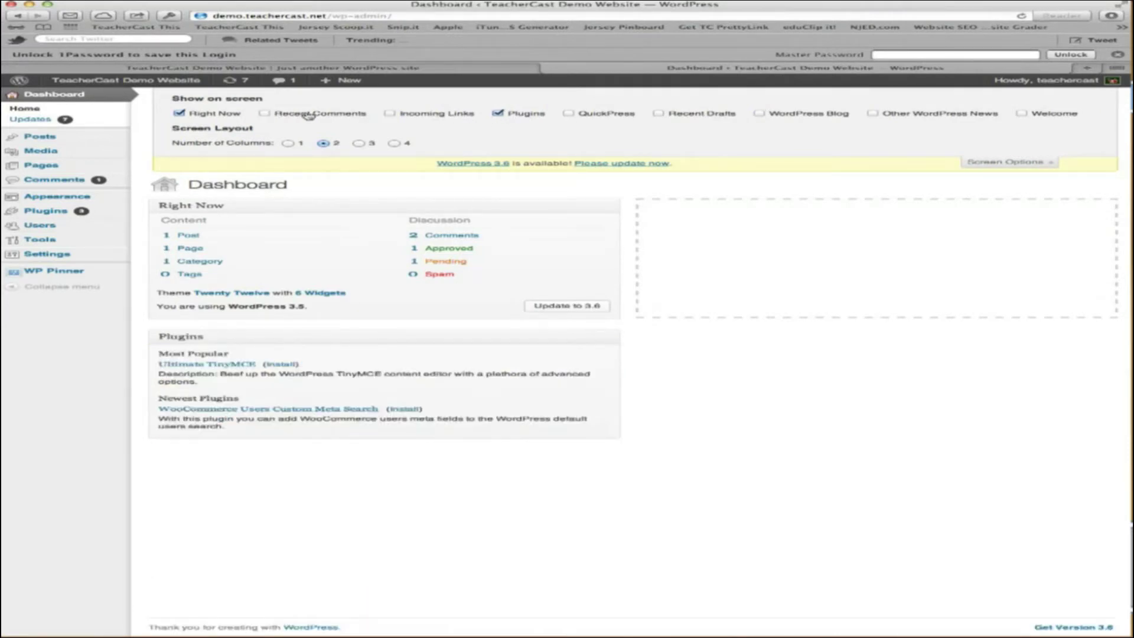
{"action": "left_click", "coordinate": [496, 114]}
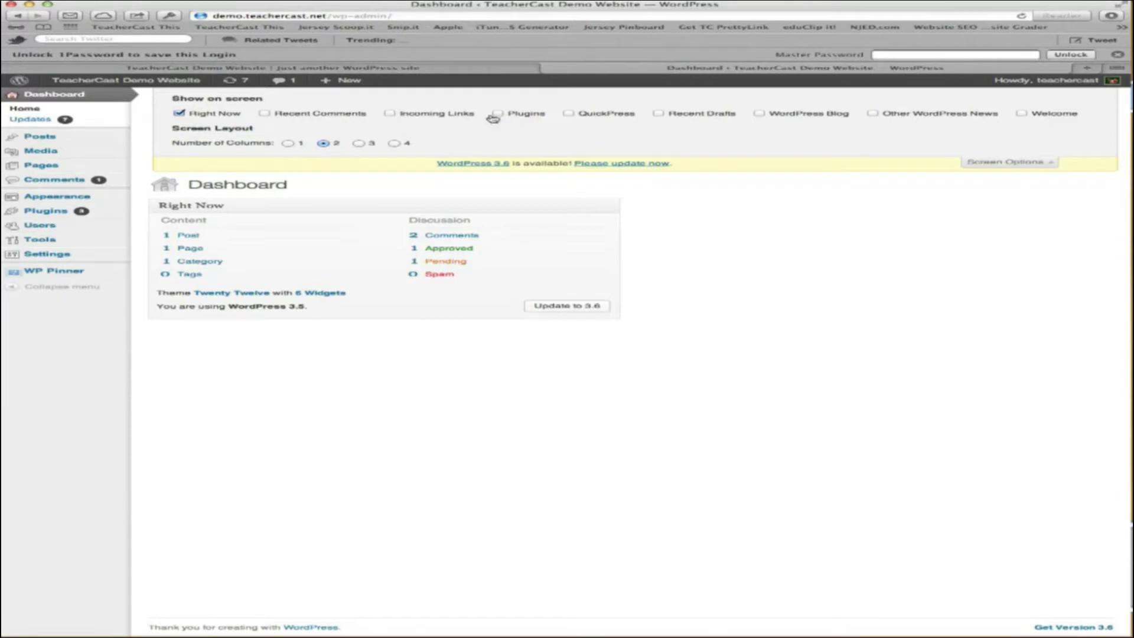
{"action": "left_click", "coordinate": [1018, 162]}
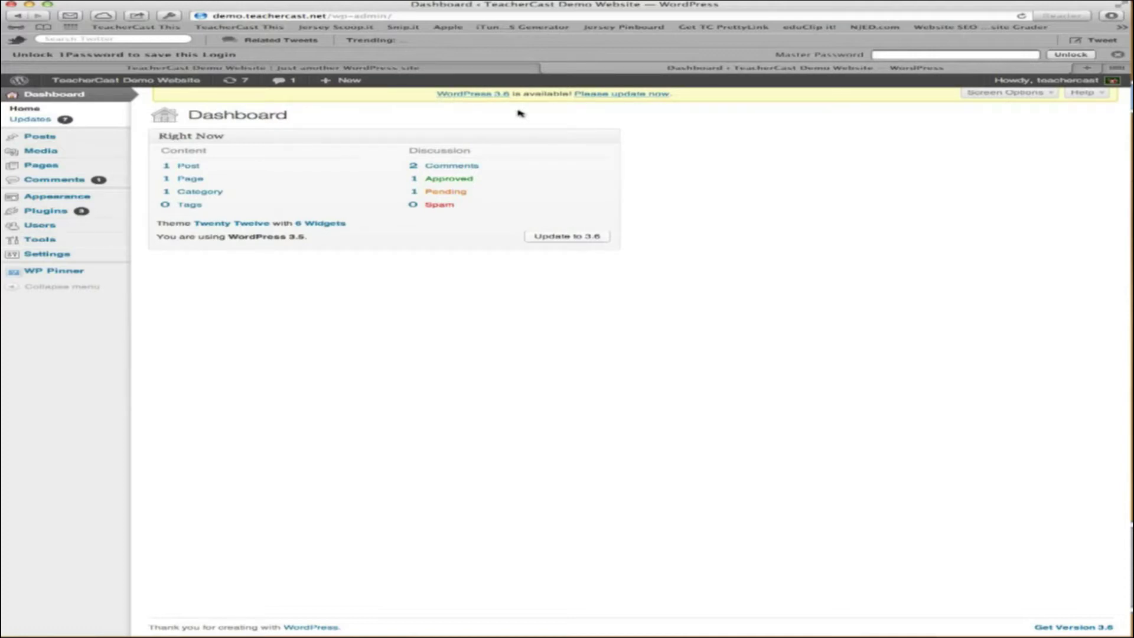
Step: Check the site's current front page, and activate the Academica theme from the installed themes
{"action": "key", "text": "ctrl+Tab"}
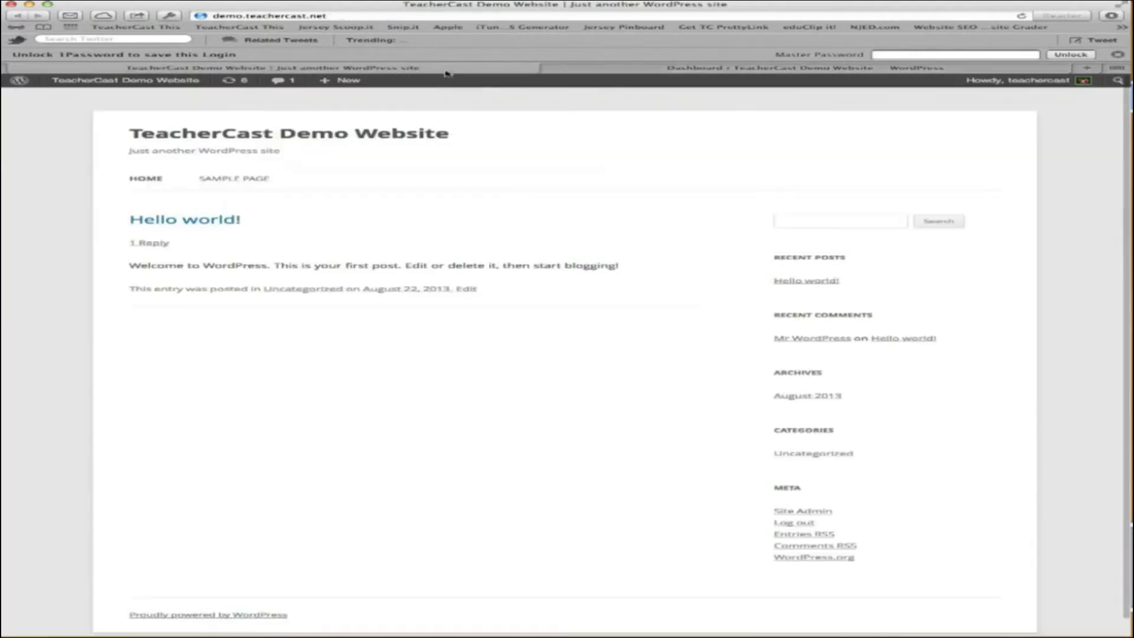
{"action": "left_click", "coordinate": [595, 72]}
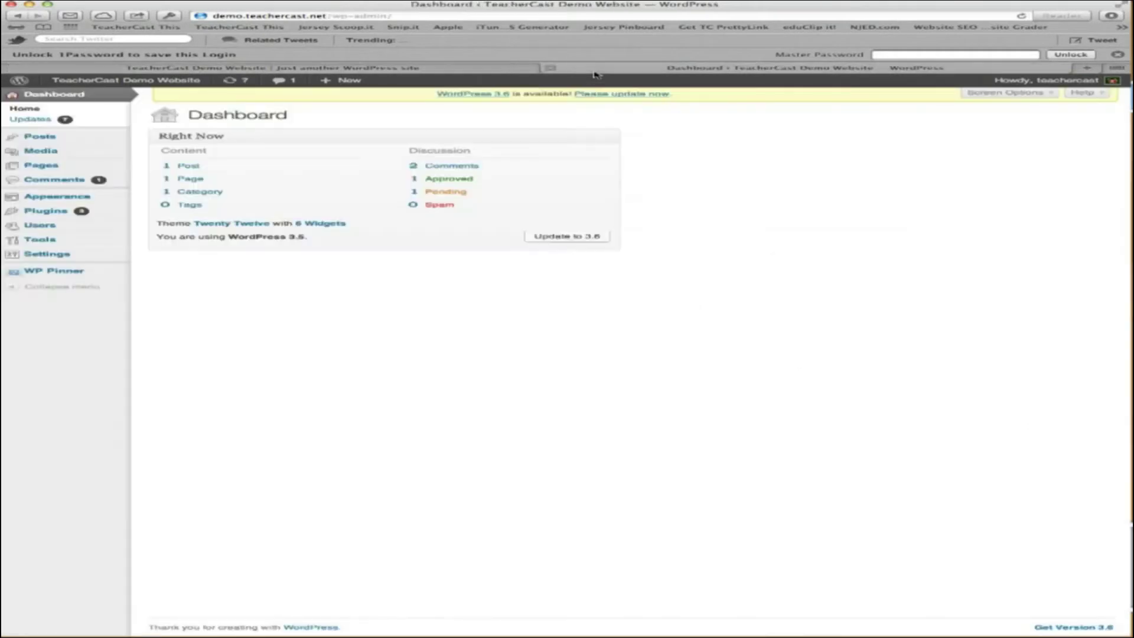
{"action": "mouse_move", "coordinate": [95, 196]}
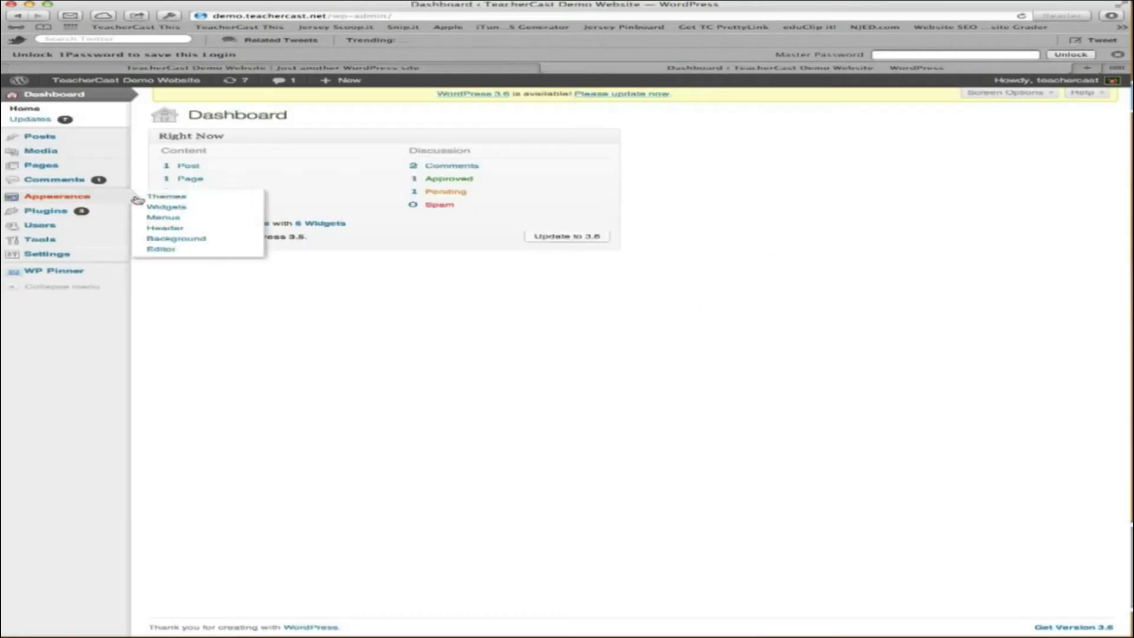
{"action": "left_click", "coordinate": [155, 197]}
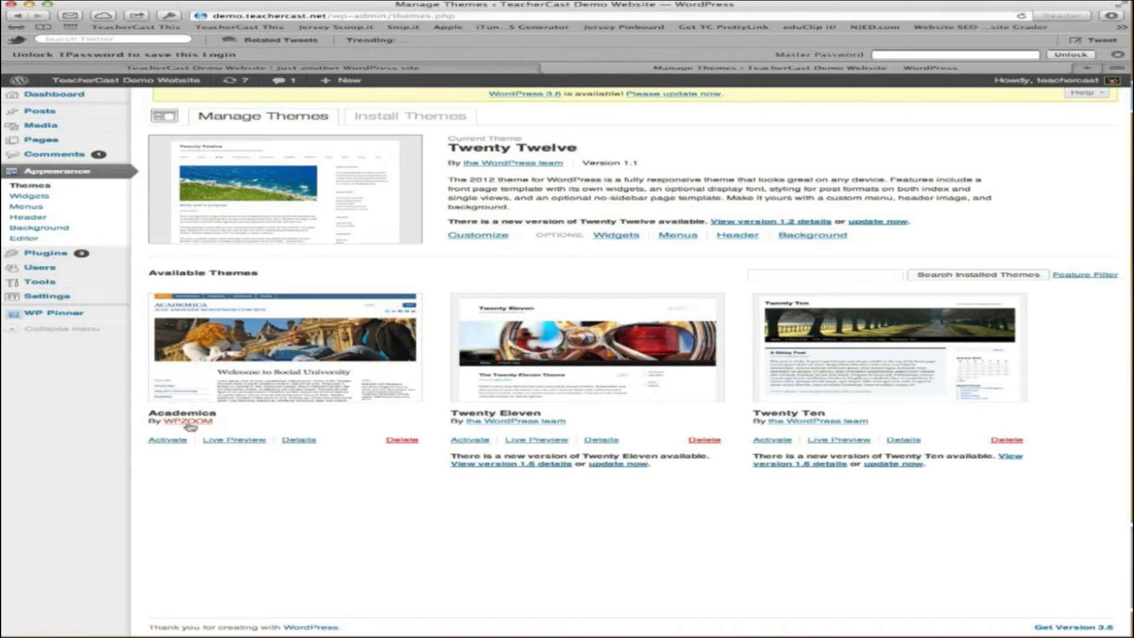
{"action": "left_click", "coordinate": [169, 441]}
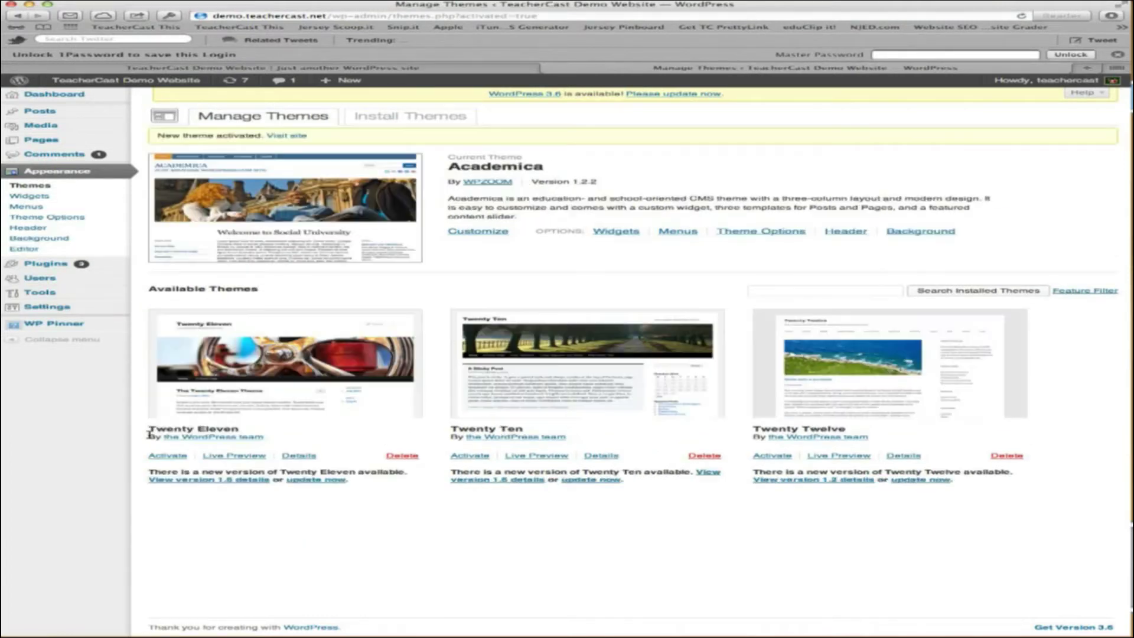
Step: Reload the site's front page to view its layout under the Academica theme
{"action": "left_click", "coordinate": [467, 69]}
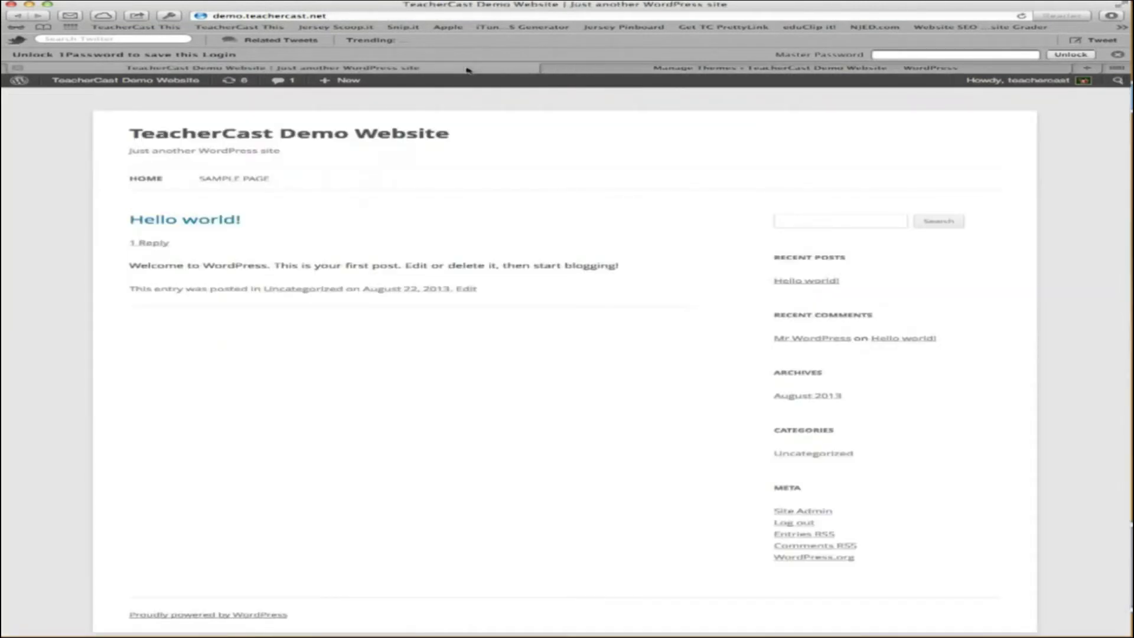
{"action": "key", "text": "super+l"}
{"action": "key", "text": "Return"}
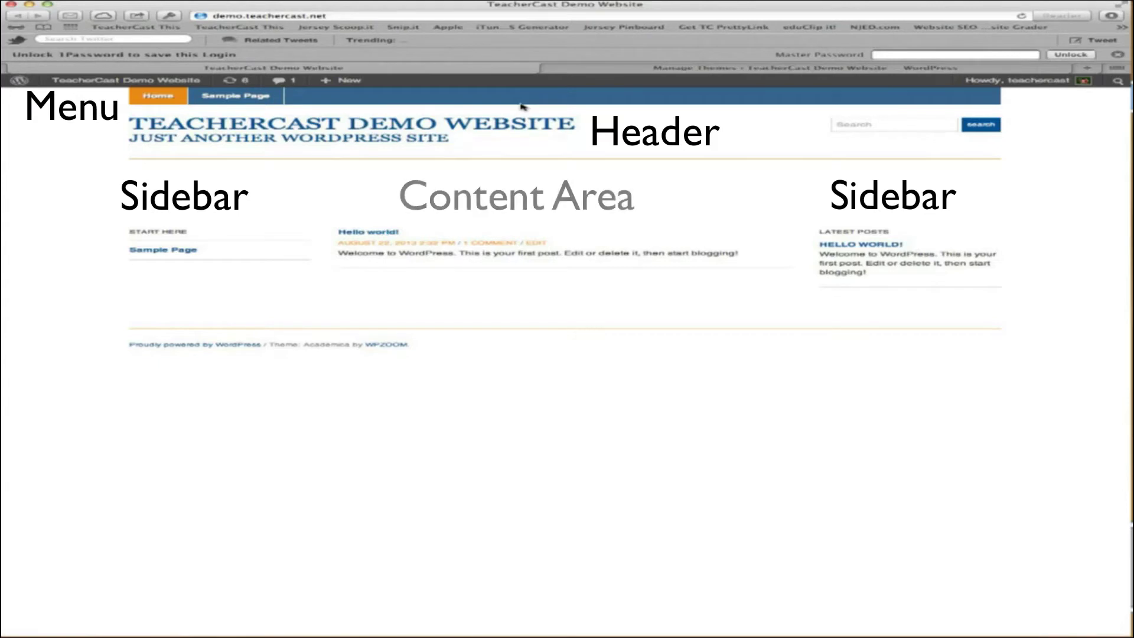
Step: Upload the school building photo from the computer as the site's custom header image
{"action": "left_click", "coordinate": [684, 71]}
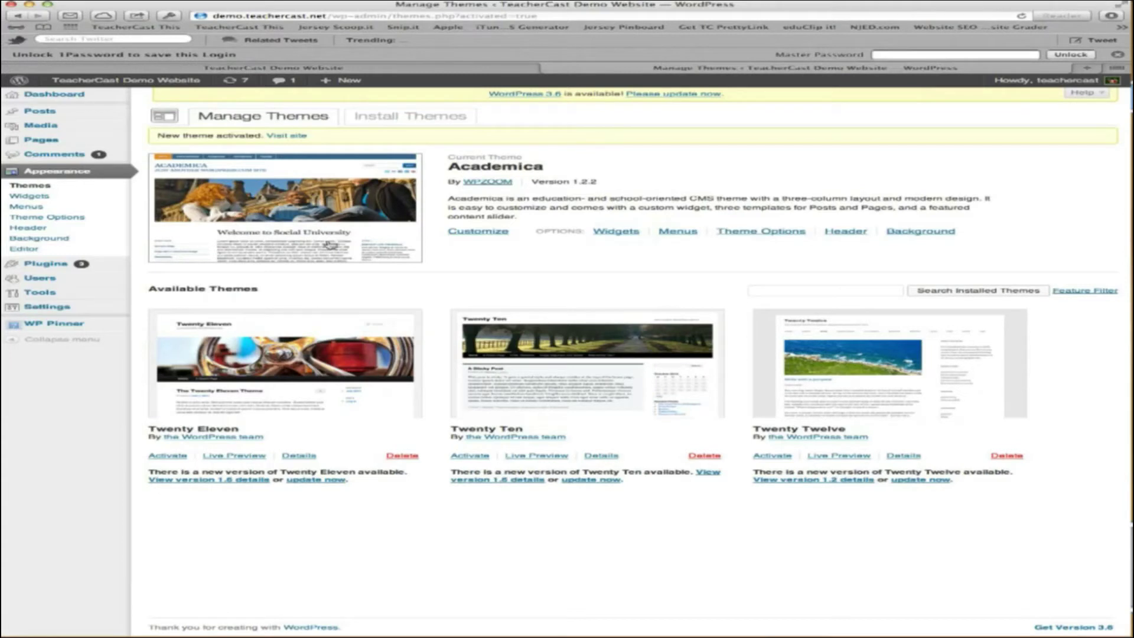
{"action": "left_click", "coordinate": [92, 231]}
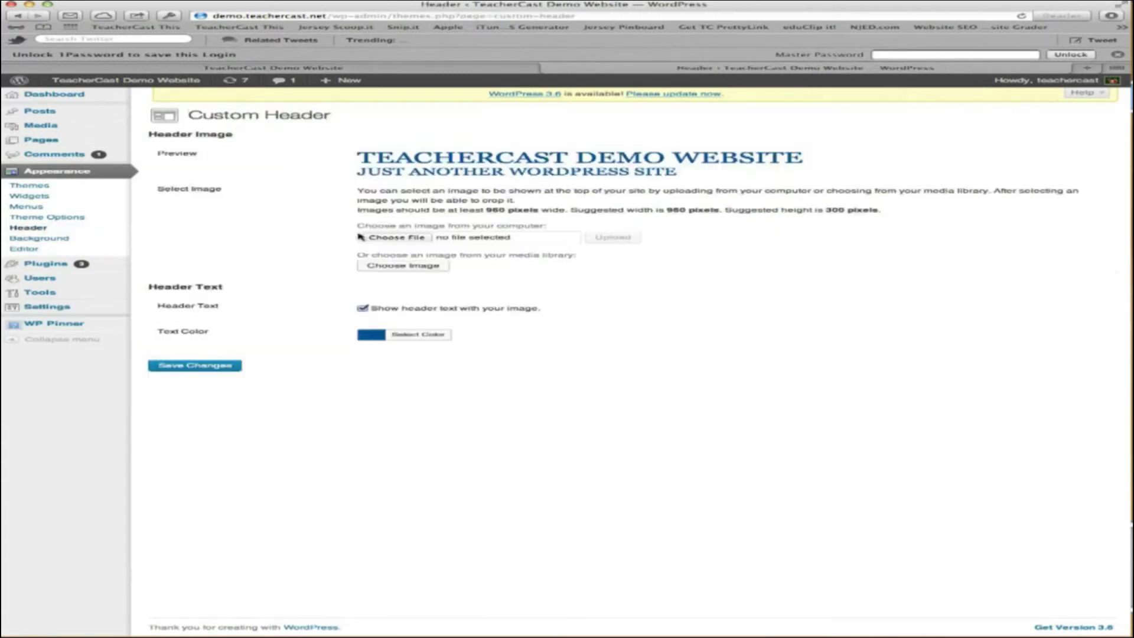
{"action": "left_click", "coordinate": [382, 239]}
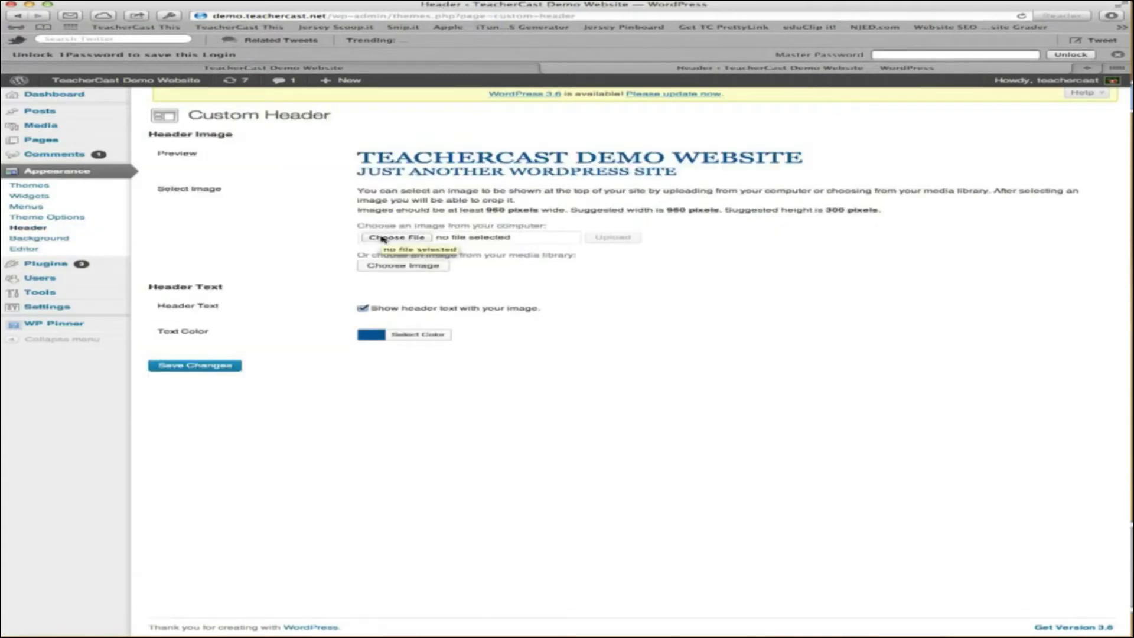
{"action": "left_click", "coordinate": [416, 253]}
{"action": "left_click", "coordinate": [614, 237]}
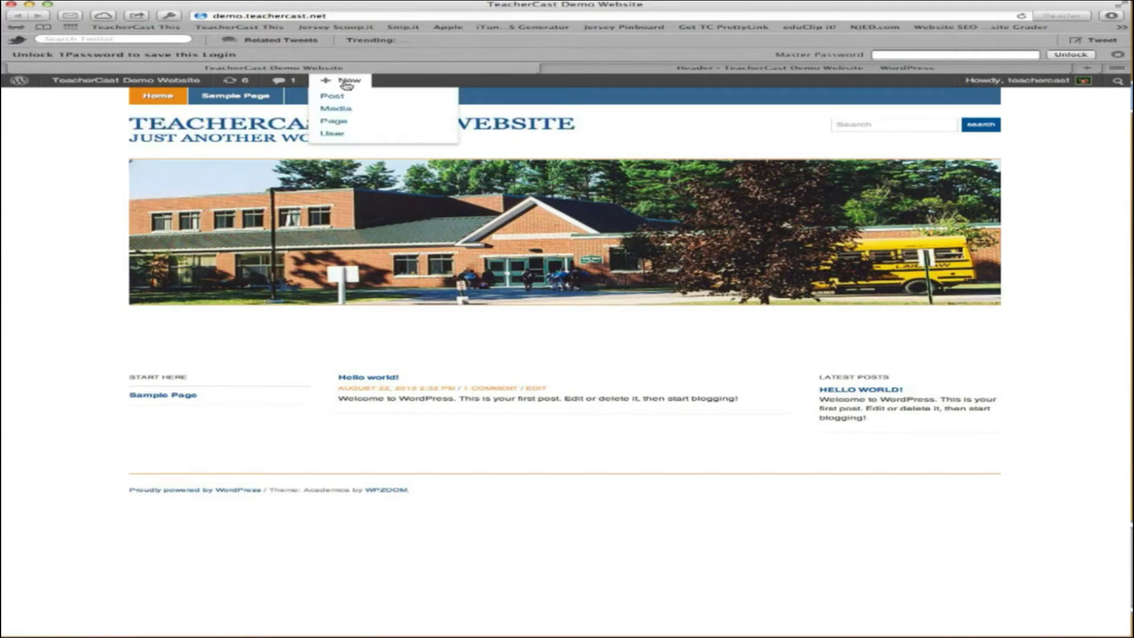
Step: Create a new blog post titled "New Post" with the body text "This is a new post."
{"action": "left_click", "coordinate": [340, 97]}
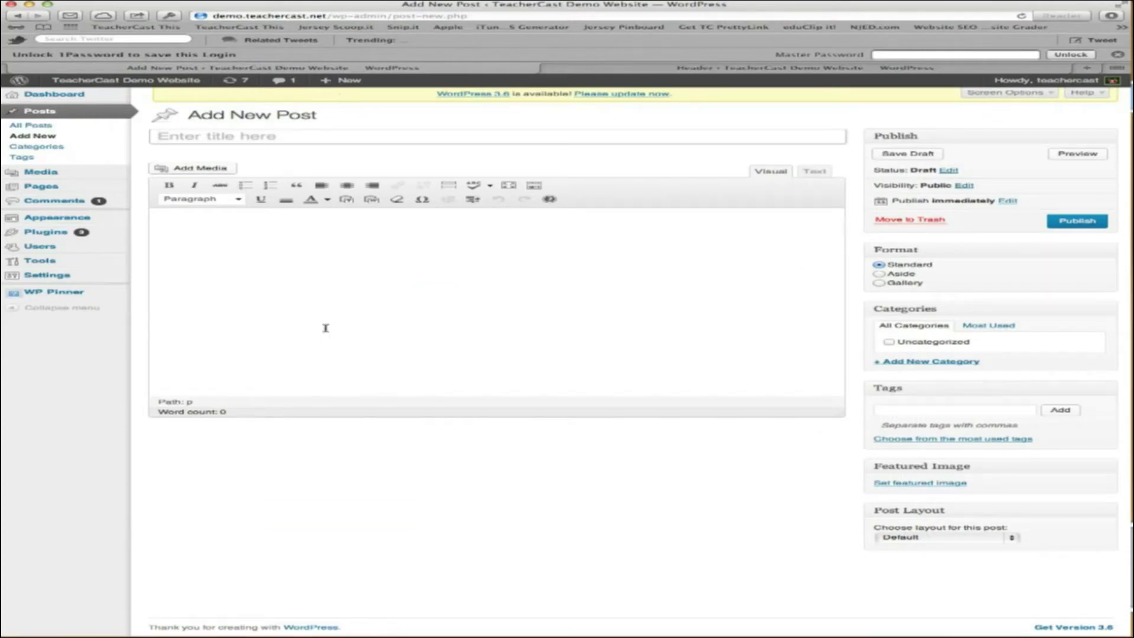
{"action": "left_click", "coordinate": [332, 308]}
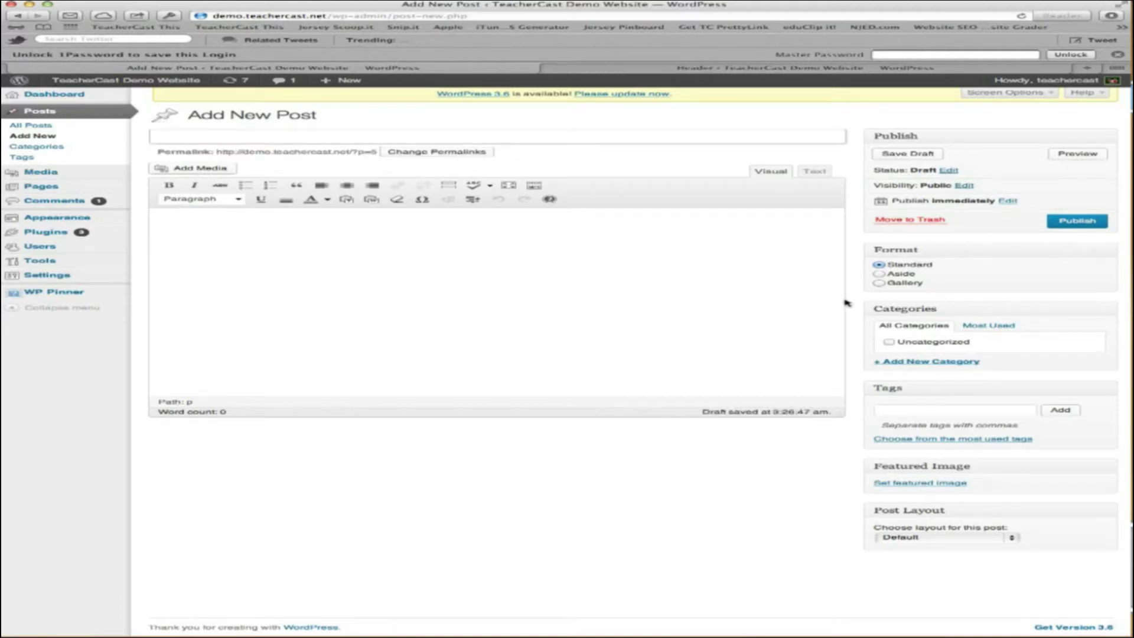
{"action": "type", "text": "New Post"}
{"action": "left_click", "coordinate": [608, 314]}
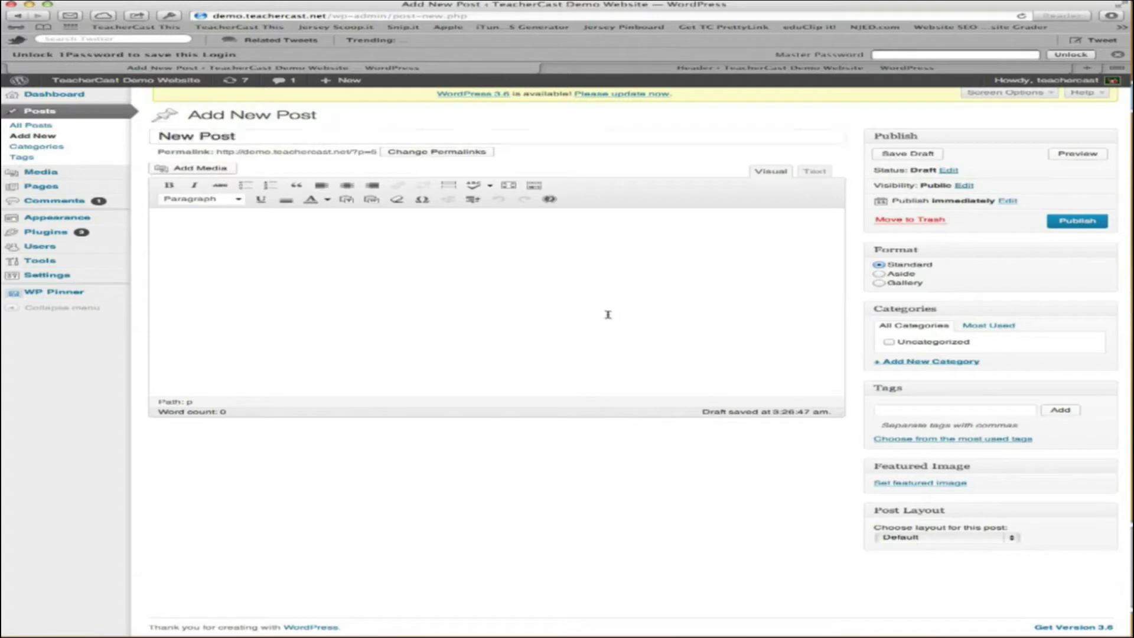
{"action": "type", "text": "This is a new post"}
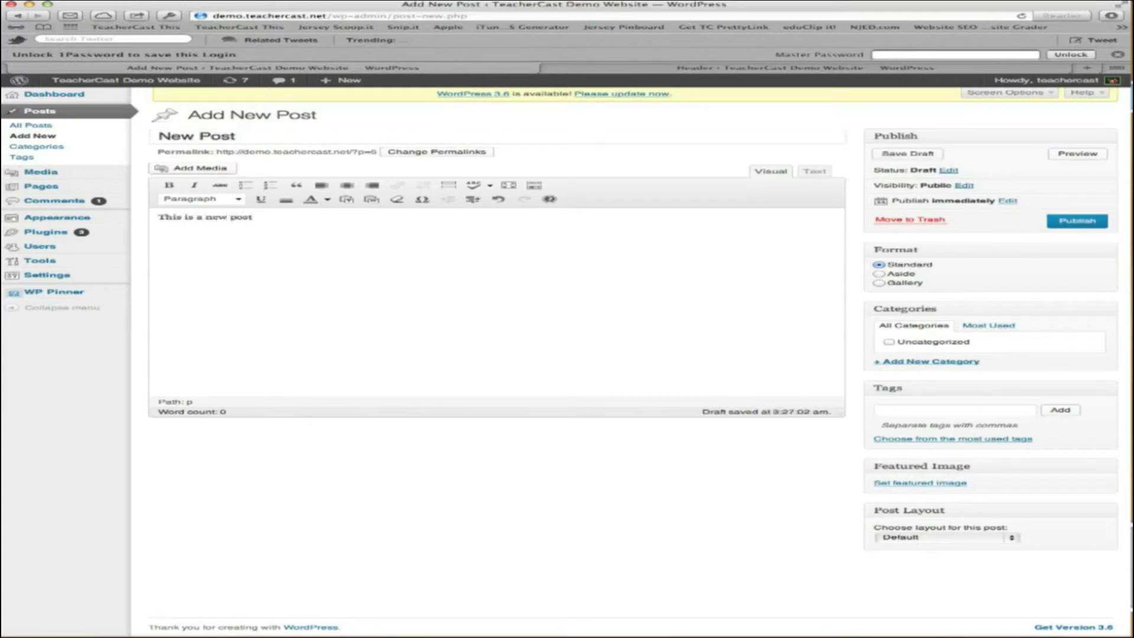
{"action": "type", "text": "."}
Step: Add the post to a new category named "New Posts" and tag it "new post"
{"action": "left_click", "coordinate": [912, 362]}
{"action": "type", "text": "New Posts"}
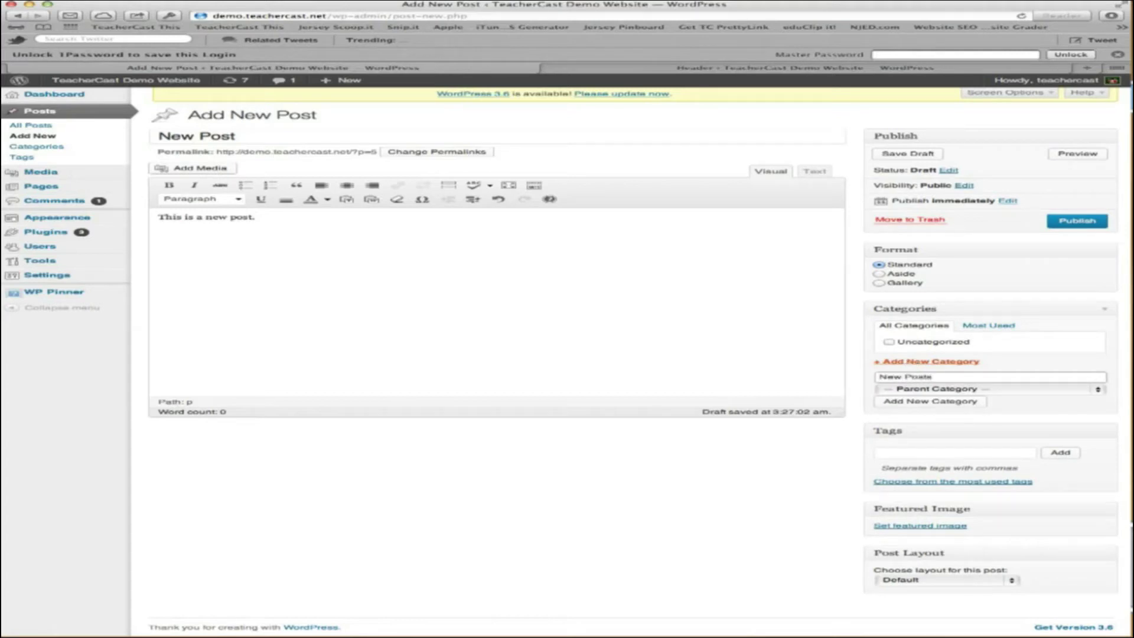
{"action": "left_click", "coordinate": [919, 401]}
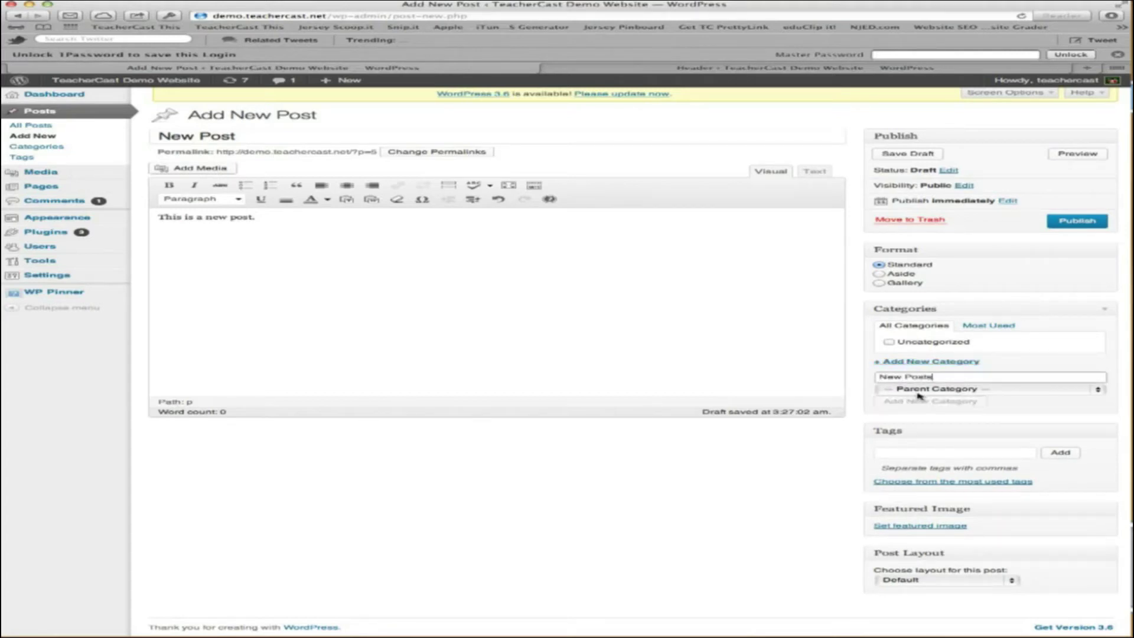
{"action": "left_click", "coordinate": [920, 462]}
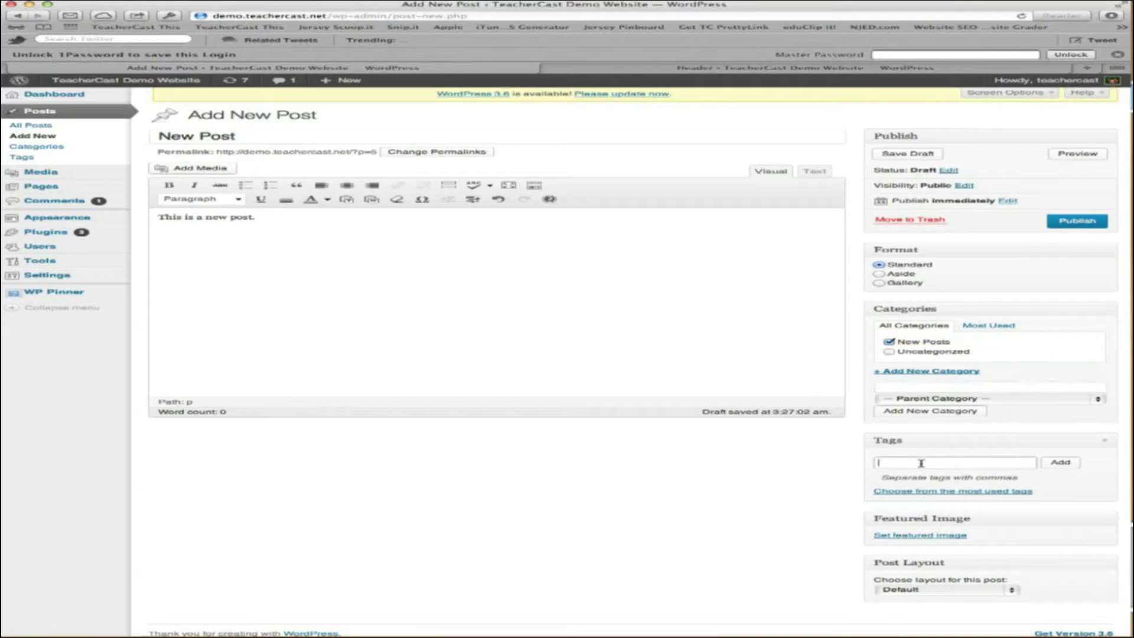
{"action": "type", "text": "new post"}
{"action": "key", "text": "Return"}
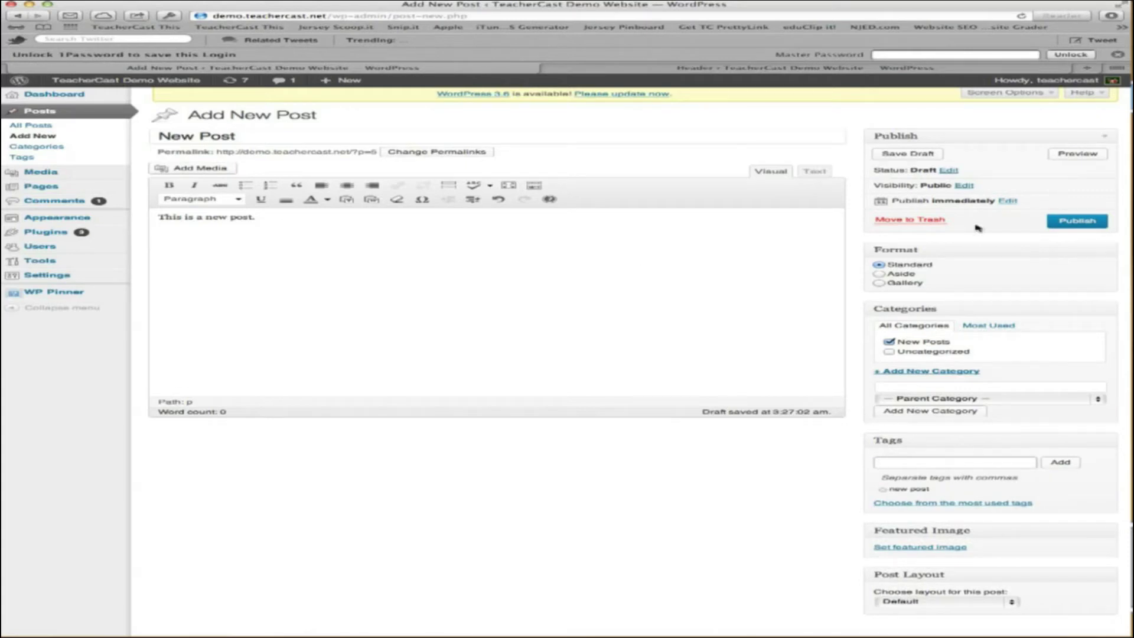
Step: Save the post as a draft and publish it
{"action": "left_click", "coordinate": [922, 155]}
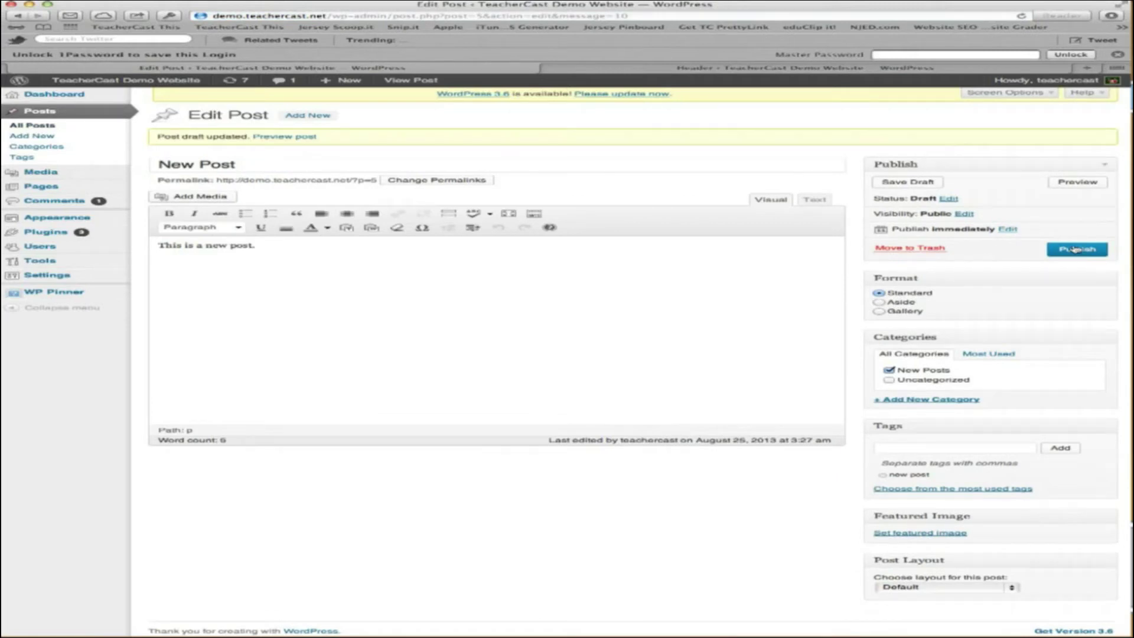
{"action": "left_click", "coordinate": [1074, 248]}
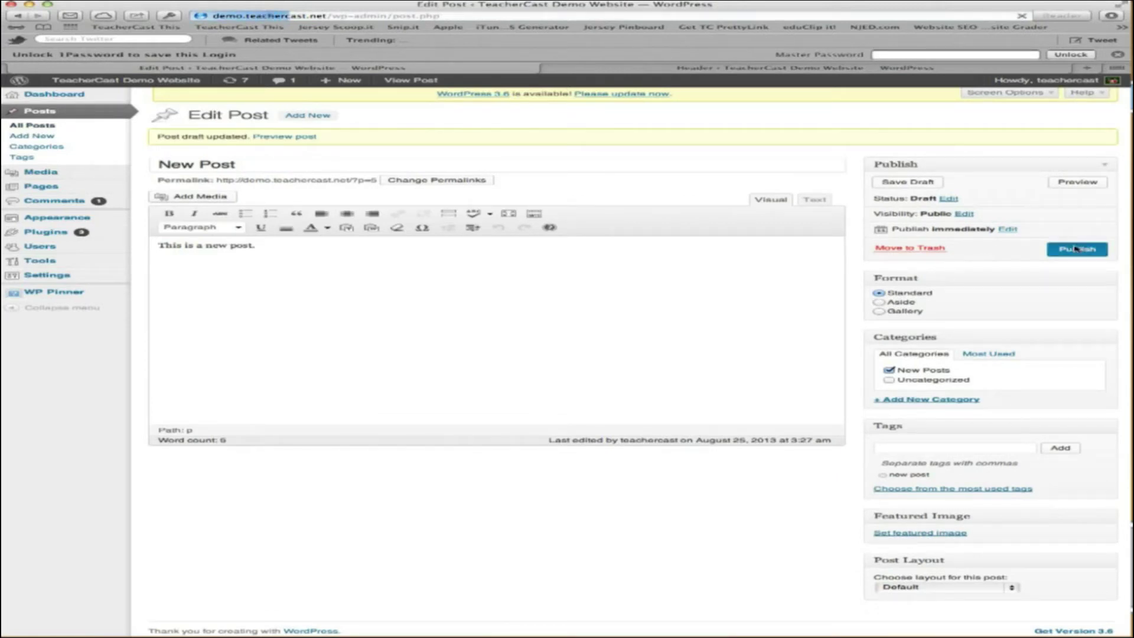
Step: Open the published post from the site's front page and examine its full view
{"action": "left_click", "coordinate": [190, 80]}
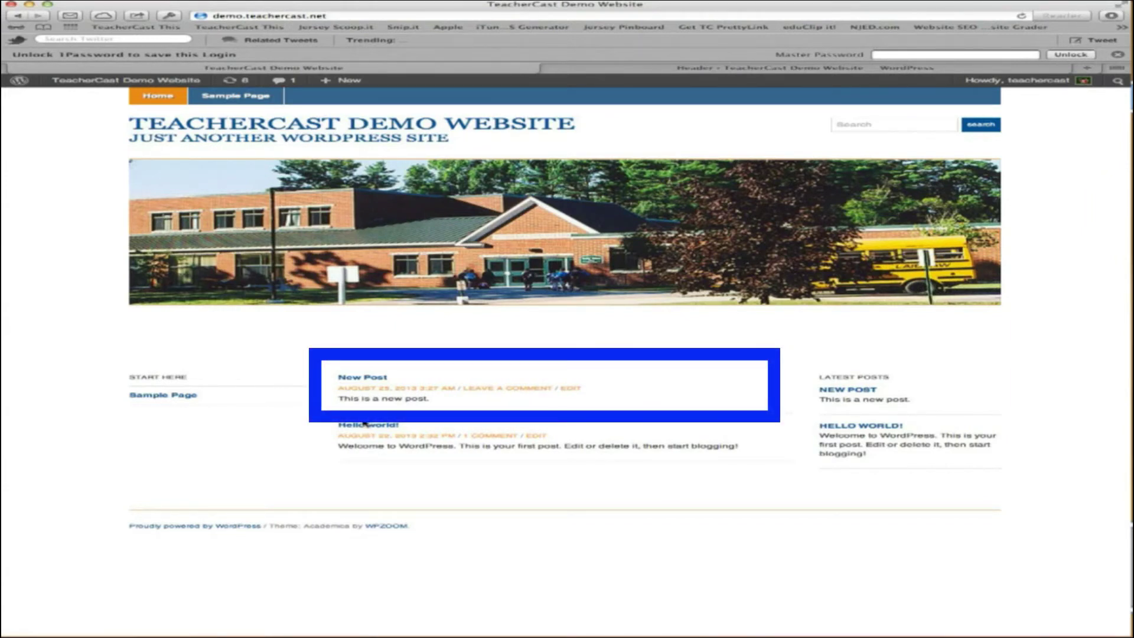
{"action": "left_click", "coordinate": [373, 379]}
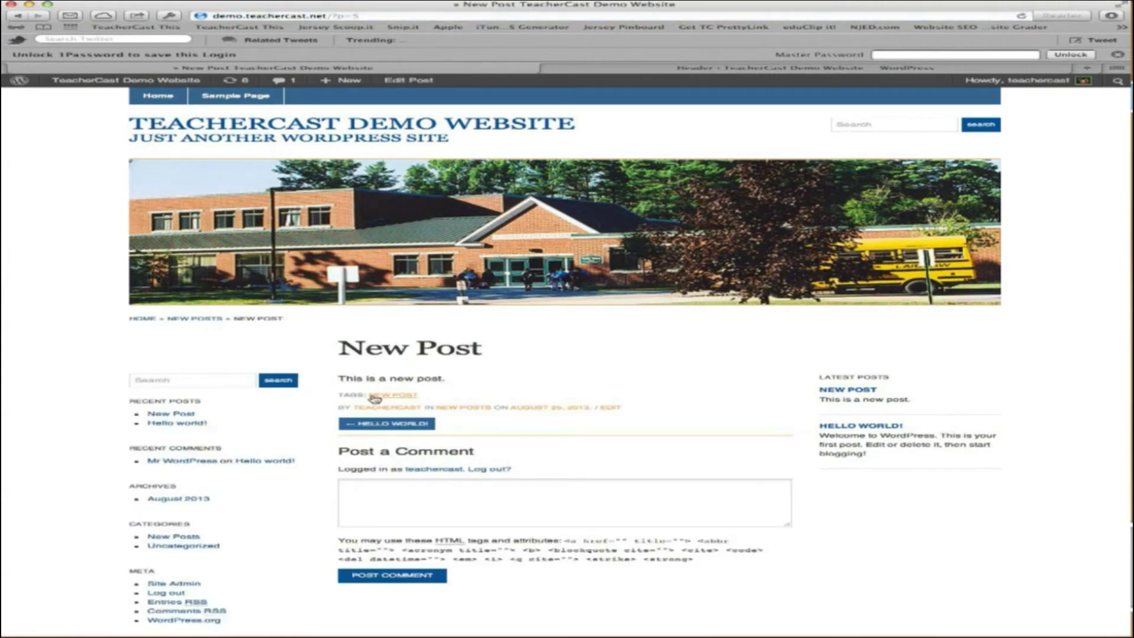
{"action": "scroll", "coordinate": [394, 375], "scroll_direction": "down", "scroll_amount": 1}
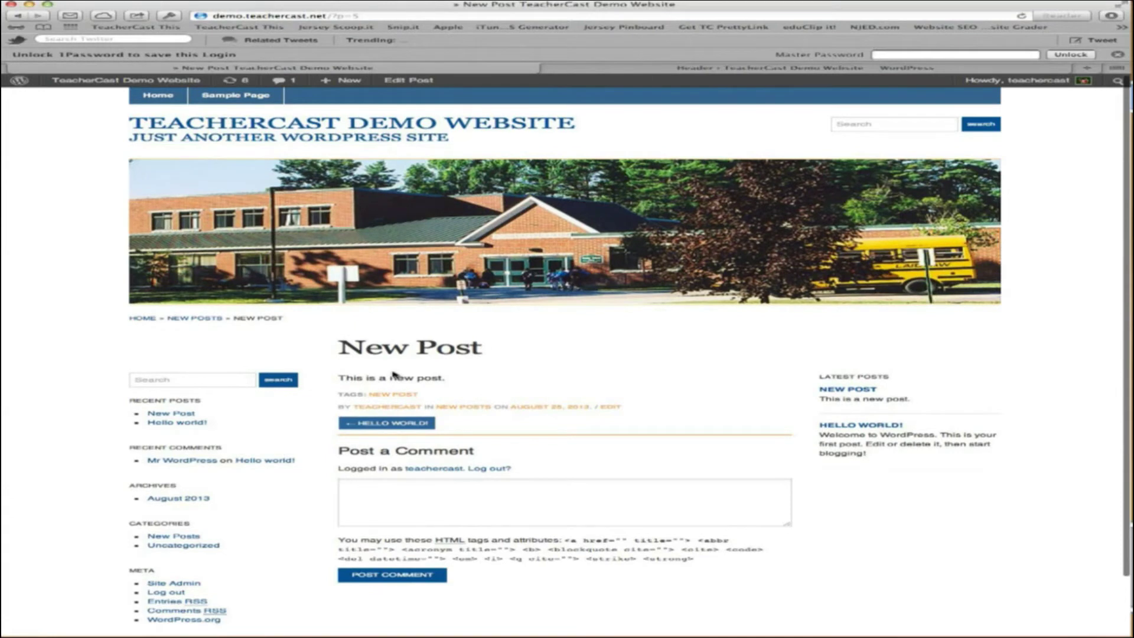
Step: Start a new page, keeping it without a parent and on the Default Template
{"action": "mouse_move", "coordinate": [354, 79]}
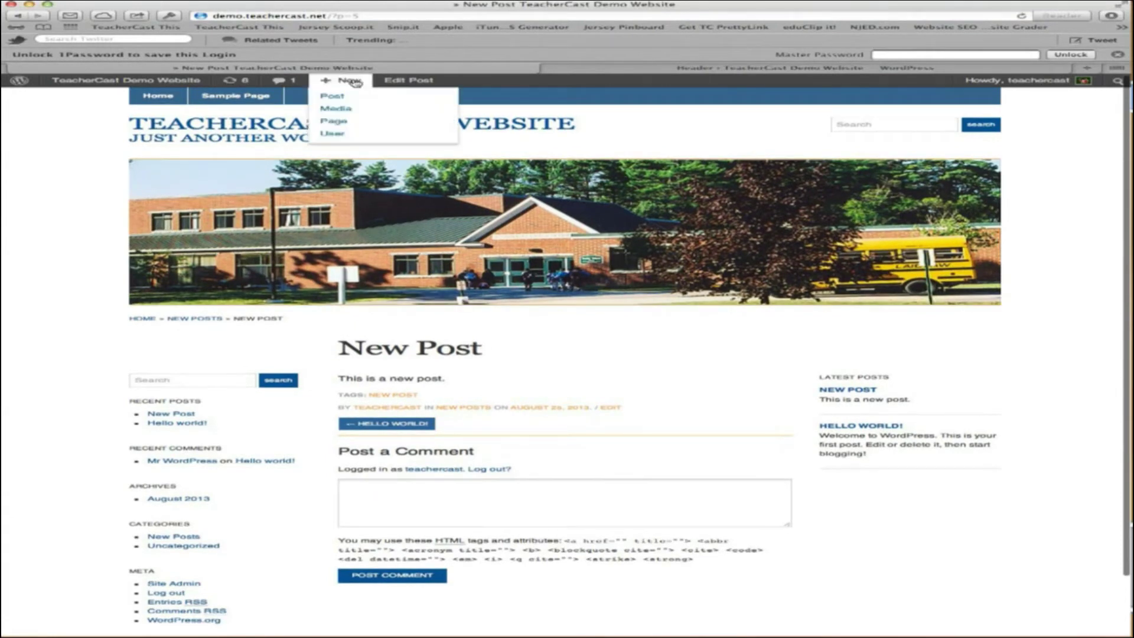
{"action": "left_click", "coordinate": [333, 121]}
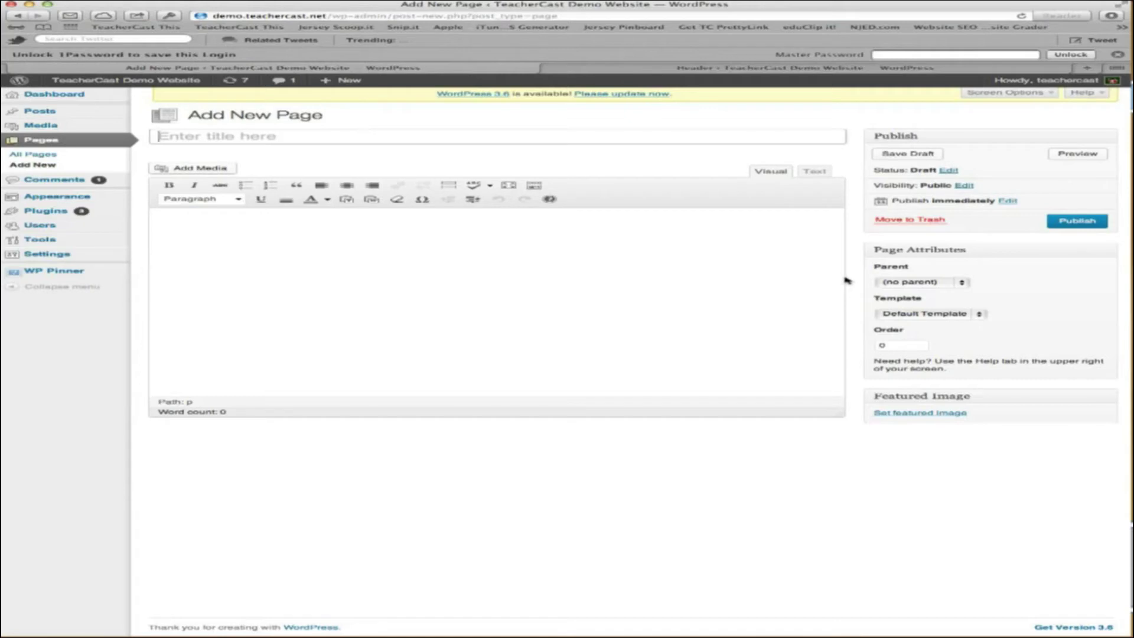
{"action": "left_click", "coordinate": [904, 283]}
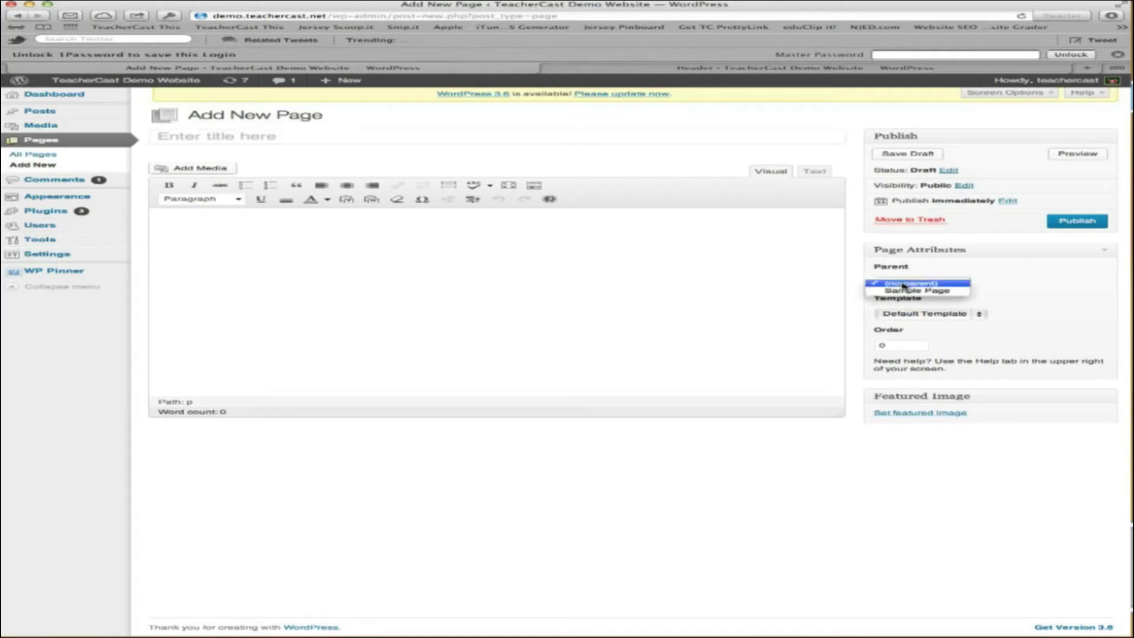
{"action": "left_click", "coordinate": [904, 284]}
{"action": "left_click", "coordinate": [938, 314]}
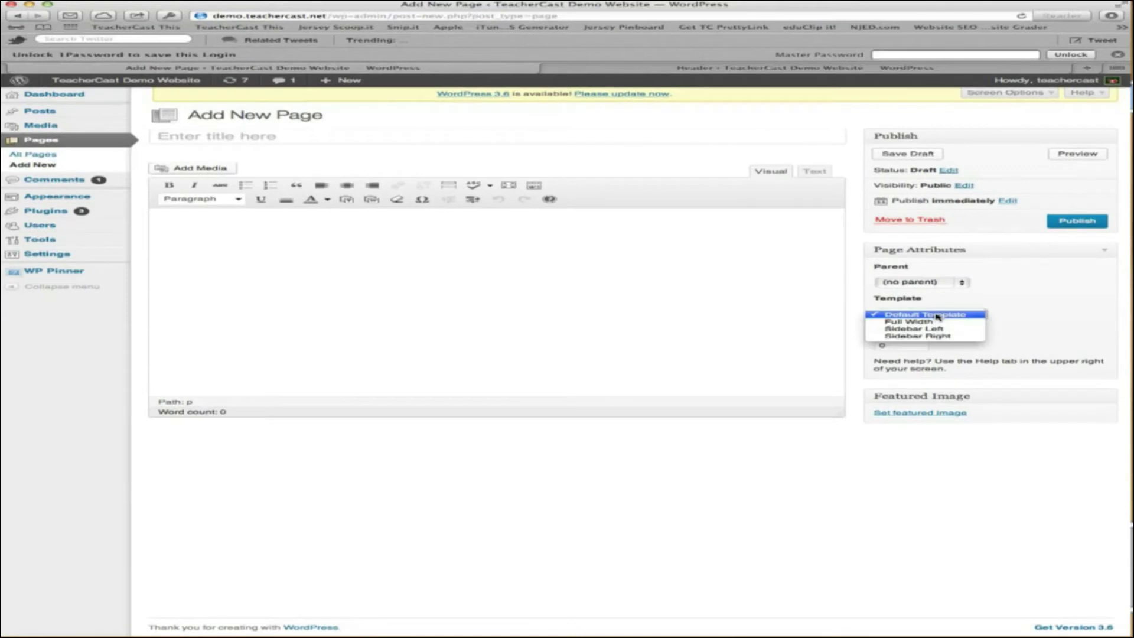
{"action": "left_click", "coordinate": [938, 315]}
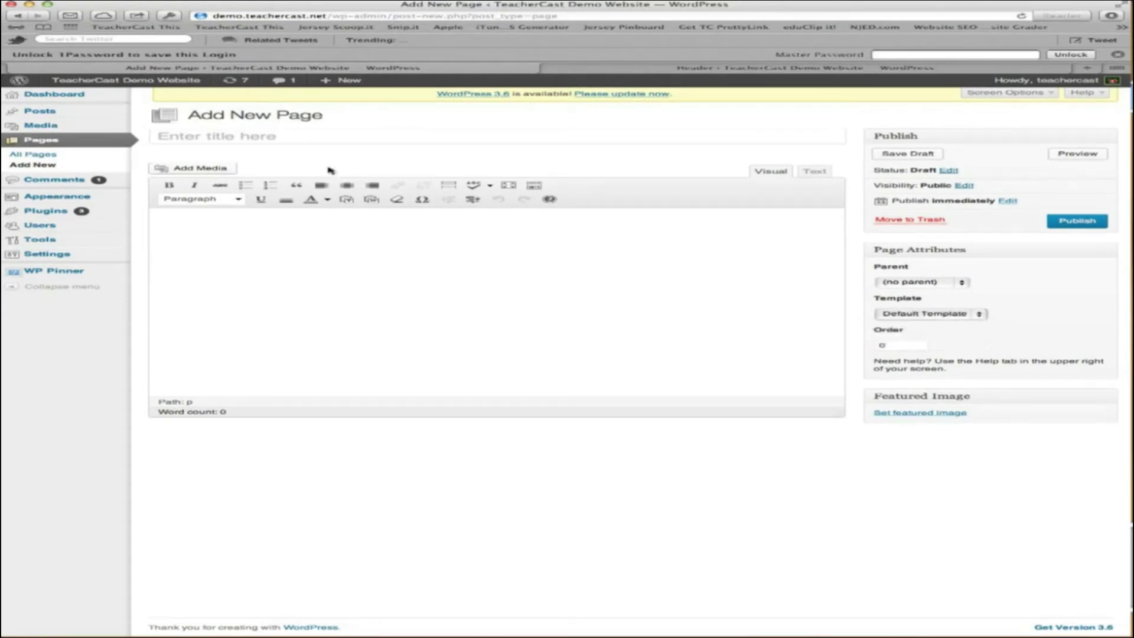
Step: Title the page "This is a new page" with the body text "this is a new page", and publish it after saving a draft
{"action": "left_click", "coordinate": [307, 141]}
{"action": "type", "text": "This is"}
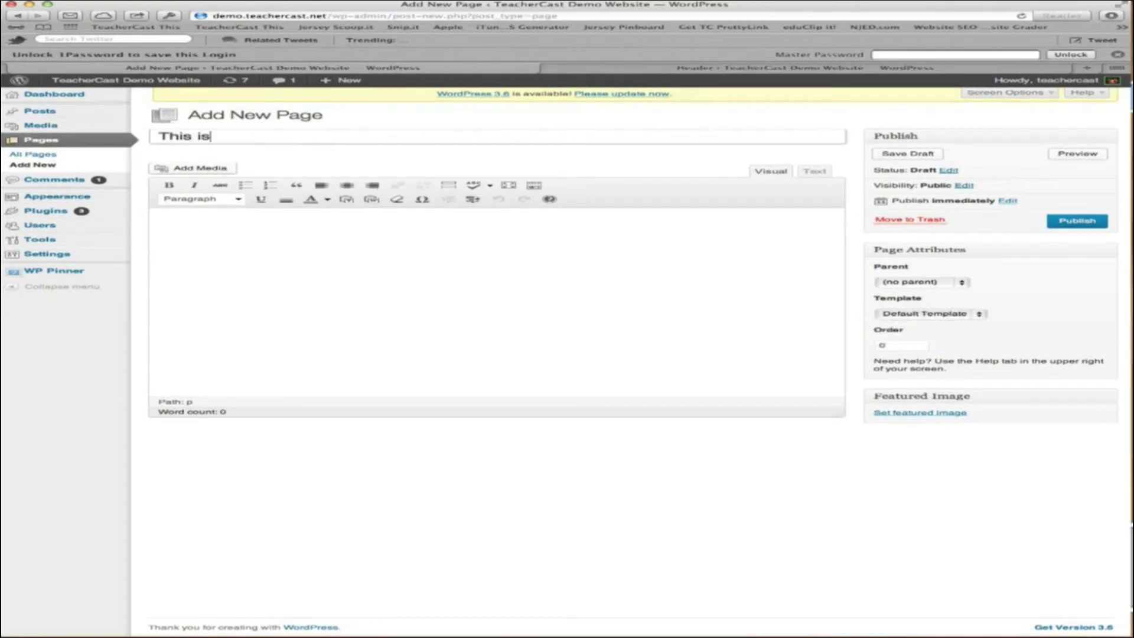
{"action": "type", "text": " a new page"}
{"action": "key", "text": "Tab"}
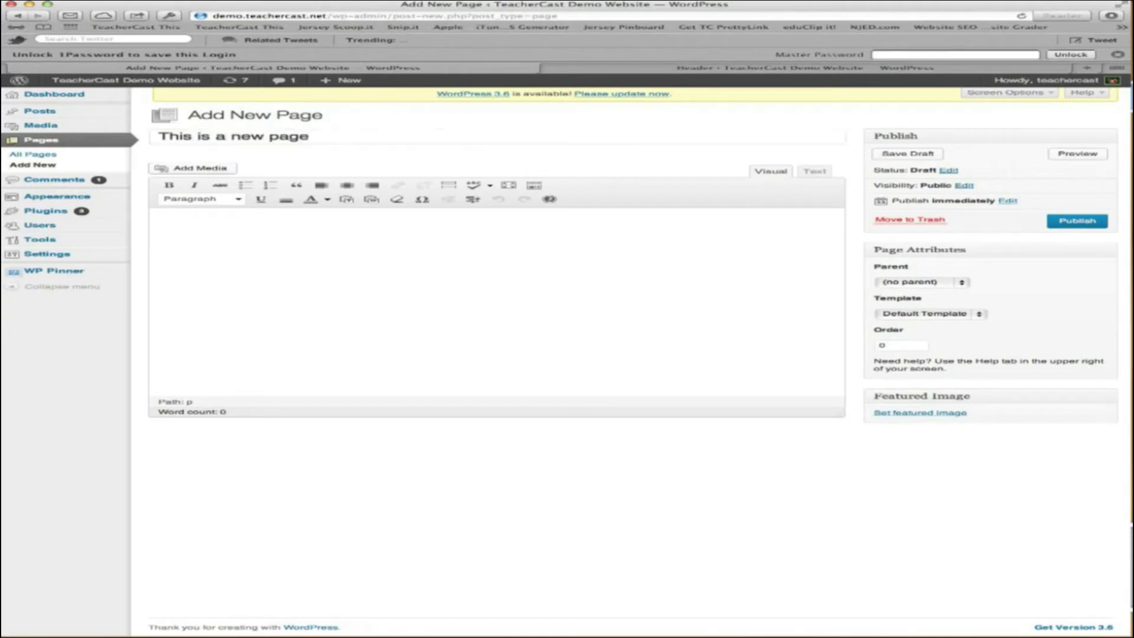
{"action": "type", "text": "this is a new page"}
{"action": "left_click", "coordinate": [896, 156]}
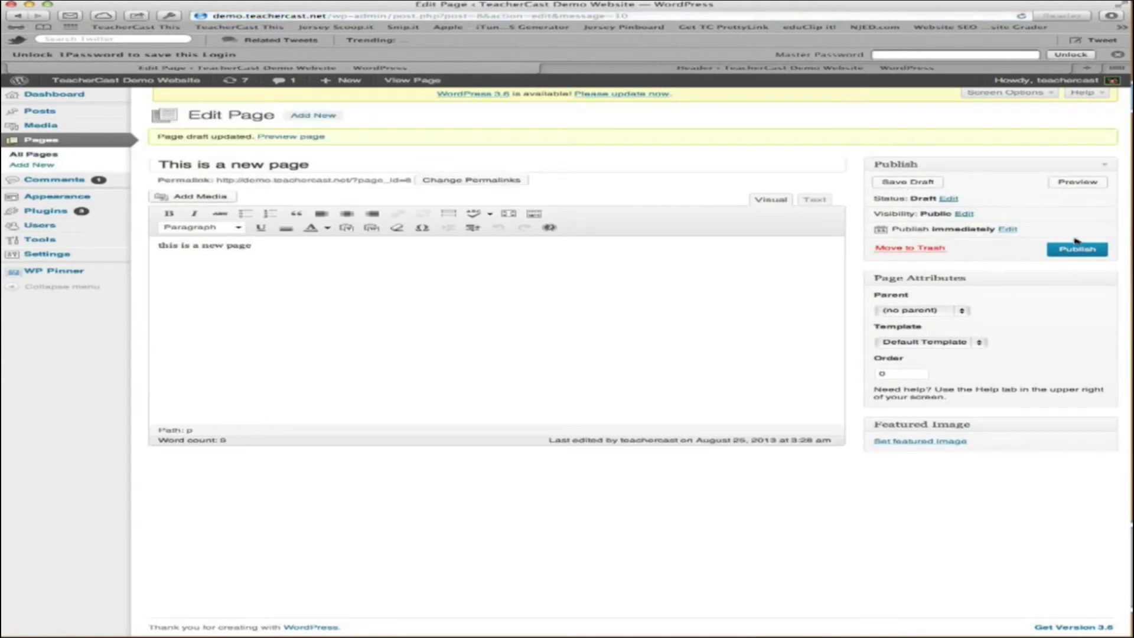
{"action": "left_click", "coordinate": [1072, 247]}
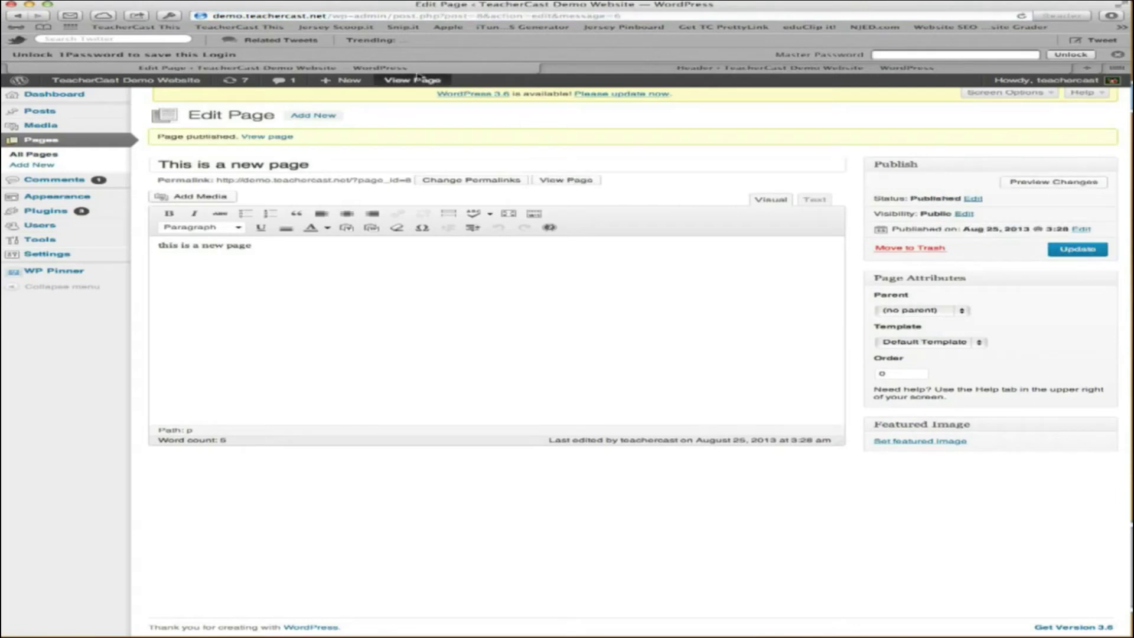
Step: Open the new page from the site's front-page navigation and examine its title and body text
{"action": "left_click", "coordinate": [171, 80]}
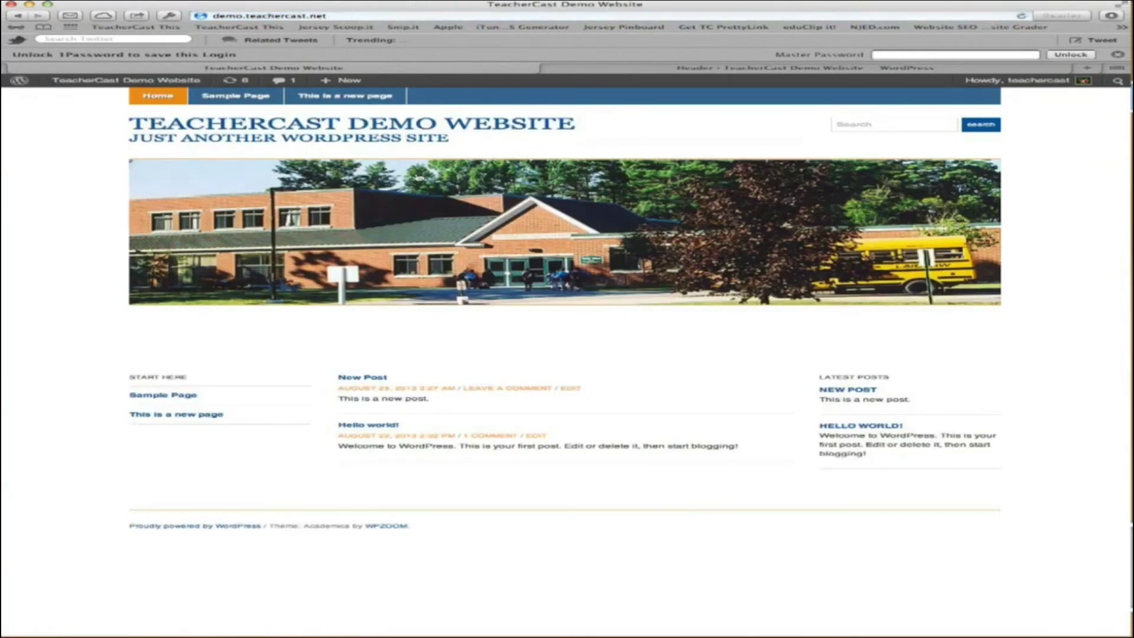
{"action": "left_click", "coordinate": [346, 102]}
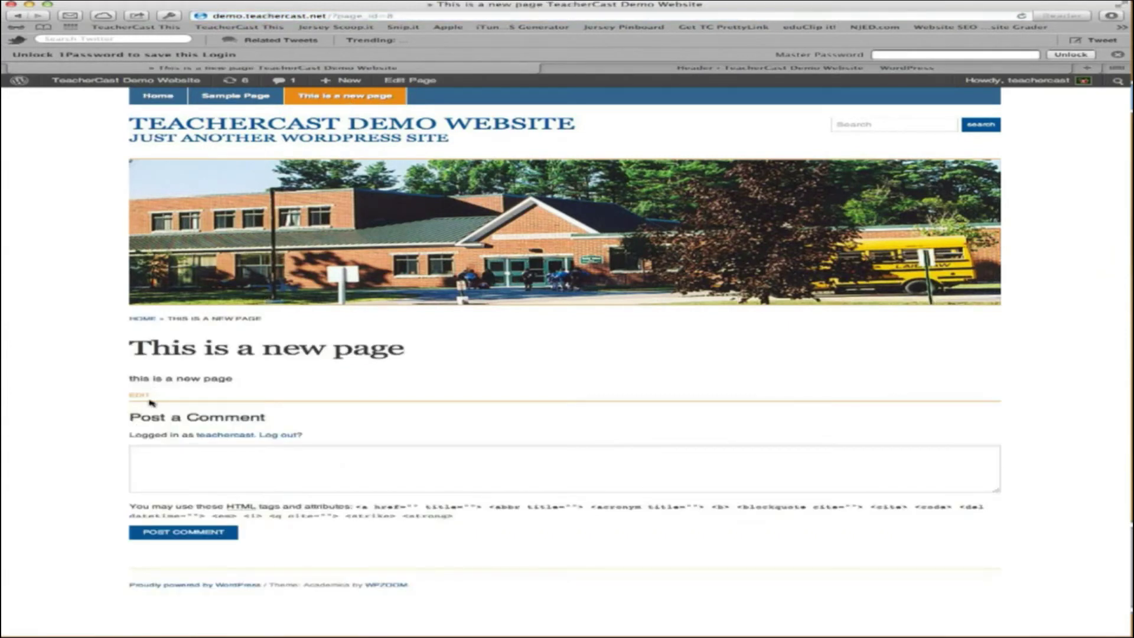
{"action": "left_click_drag", "start_coordinate": [130, 378], "coordinate": [215, 381]}
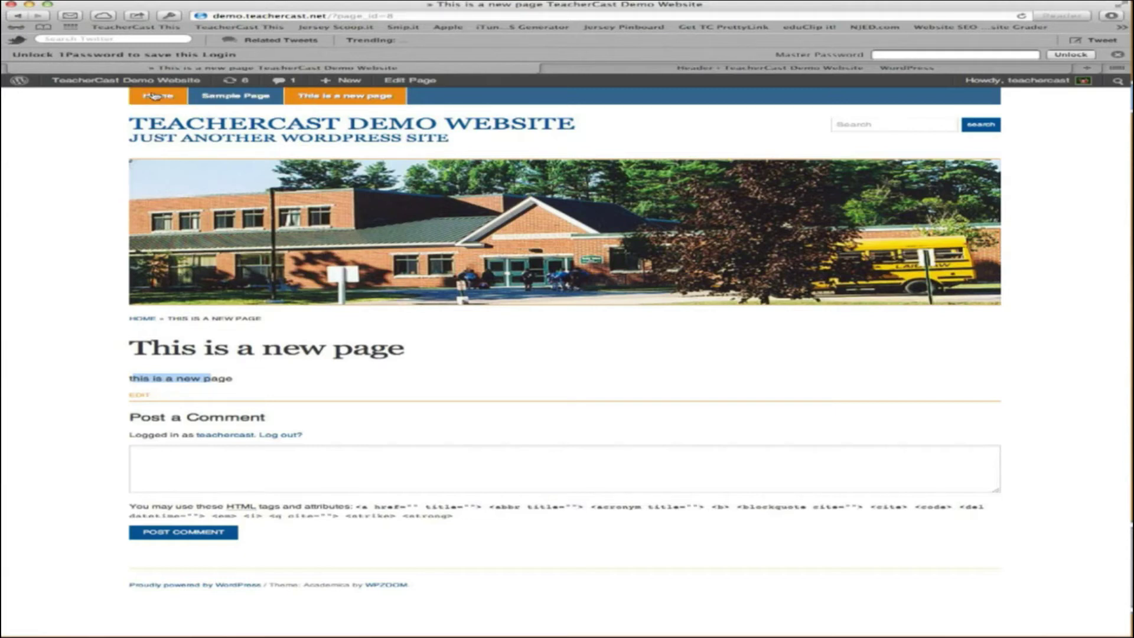
Step: Create a custom navigation menu named "menu 1" in the site's menu settings
{"action": "mouse_move", "coordinate": [111, 86]}
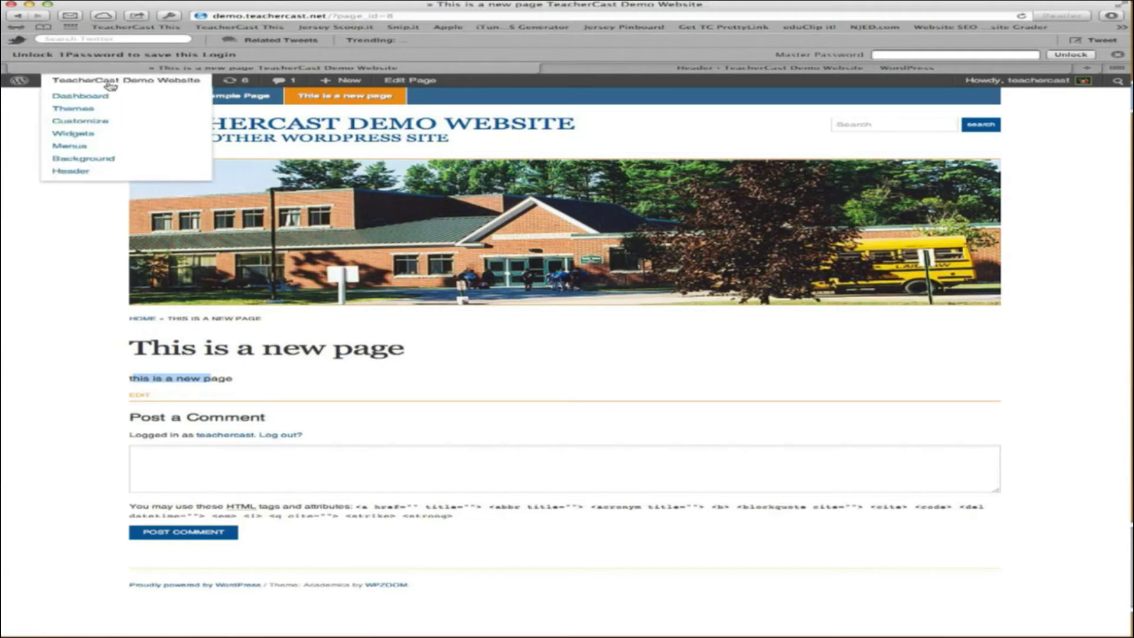
{"action": "left_click", "coordinate": [70, 146]}
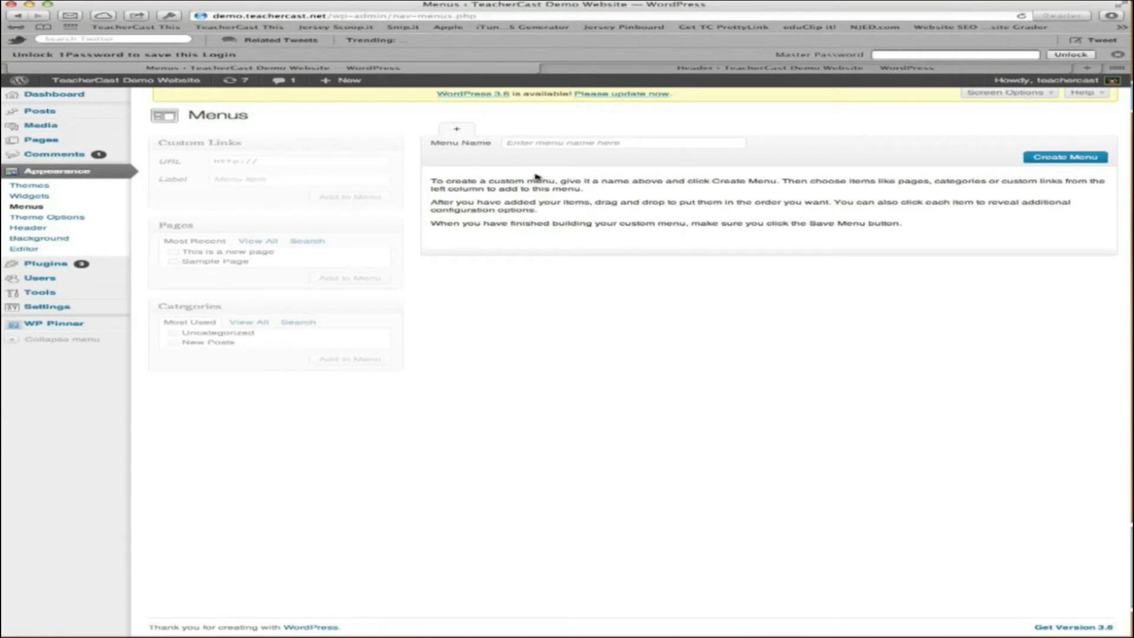
{"action": "left_click", "coordinate": [536, 143]}
{"action": "type", "text": "menu 1"}
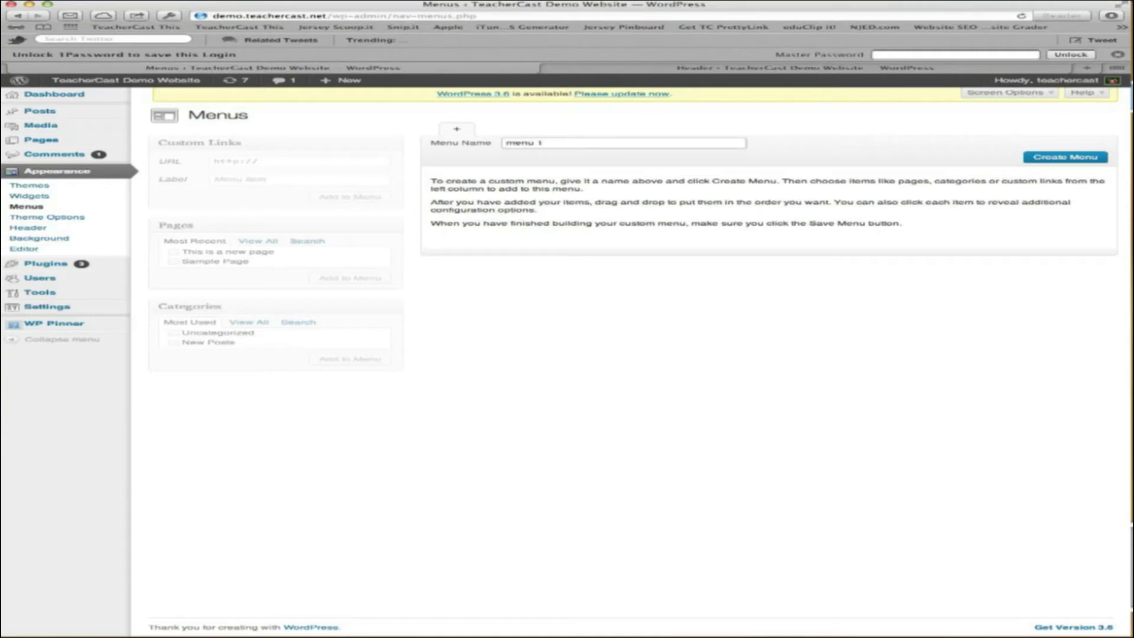
{"action": "left_click", "coordinate": [1074, 158]}
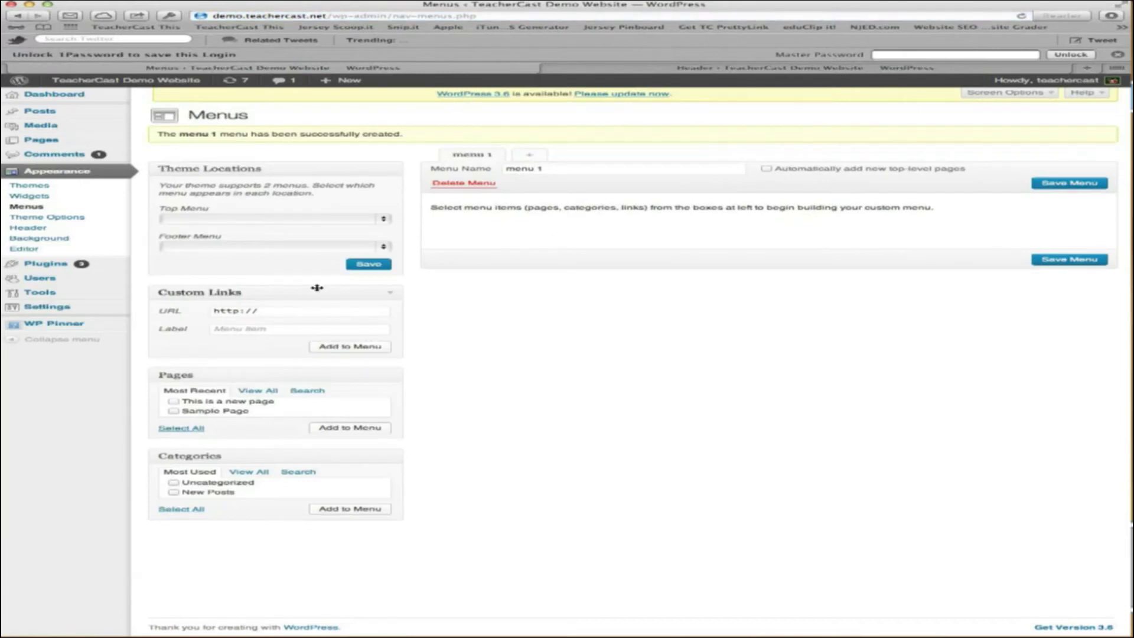
Step: Assign menu 1 to both the Top Menu and Footer Menu theme locations
{"action": "left_click", "coordinate": [310, 220]}
{"action": "left_click", "coordinate": [307, 230]}
{"action": "left_click", "coordinate": [314, 247]}
{"action": "left_click", "coordinate": [316, 255]}
Step: Add the Home page from the full page list to menu 1 and save the menu
{"action": "left_click", "coordinate": [256, 392]}
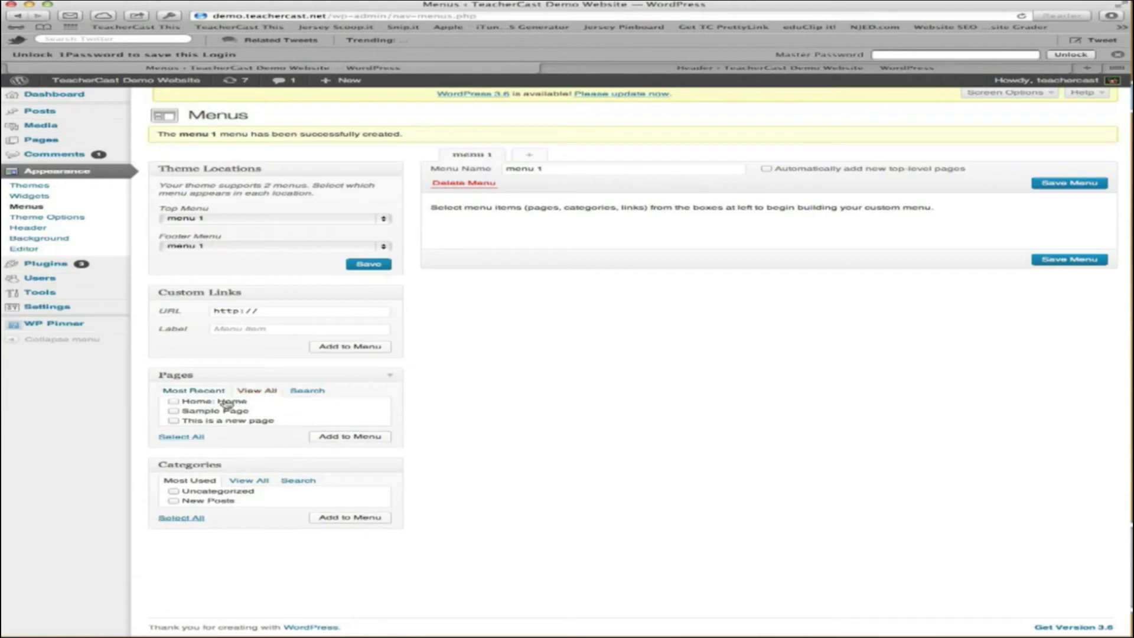
{"action": "left_click", "coordinate": [325, 436]}
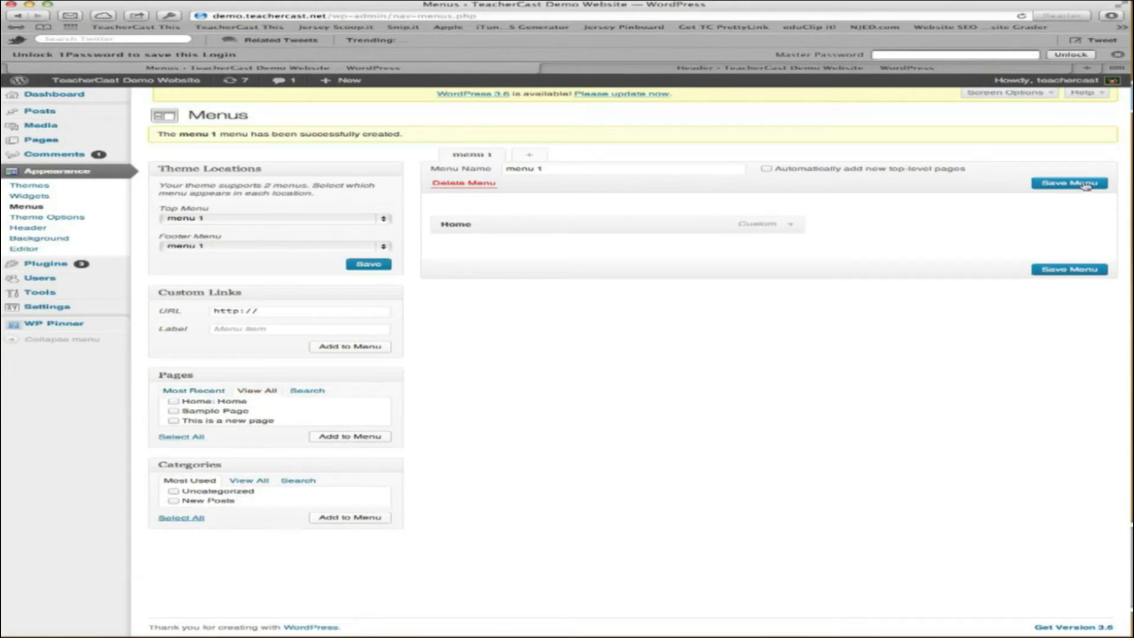
{"action": "left_click", "coordinate": [1060, 186]}
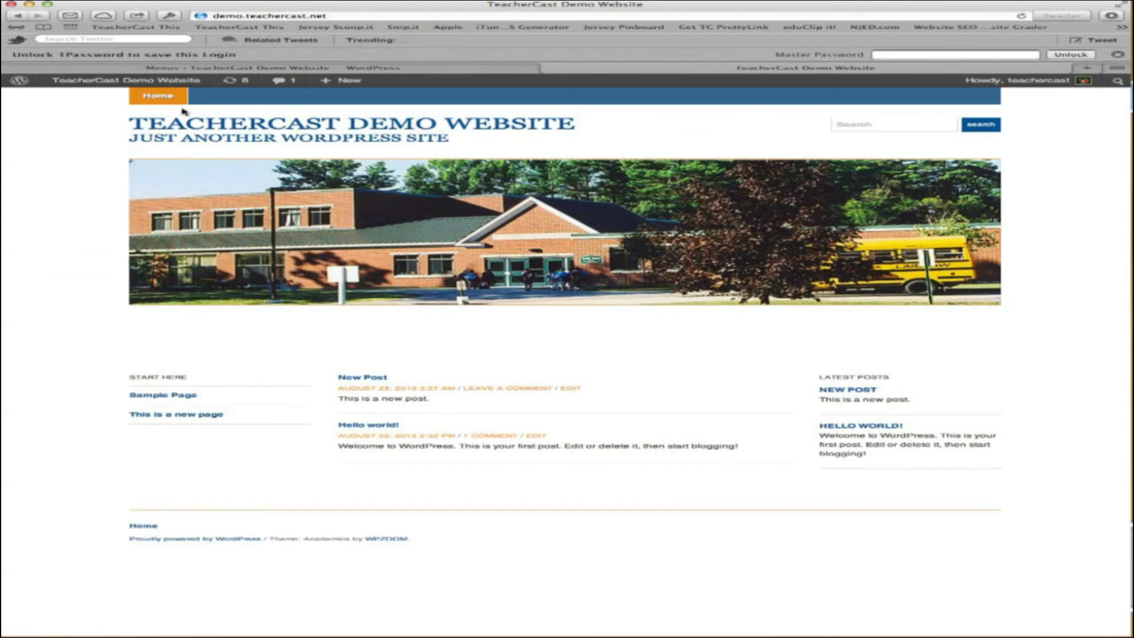
Step: Return to the menu editor and add "This is a new page" and "Sample Page" to menu 1
{"action": "left_click", "coordinate": [222, 68]}
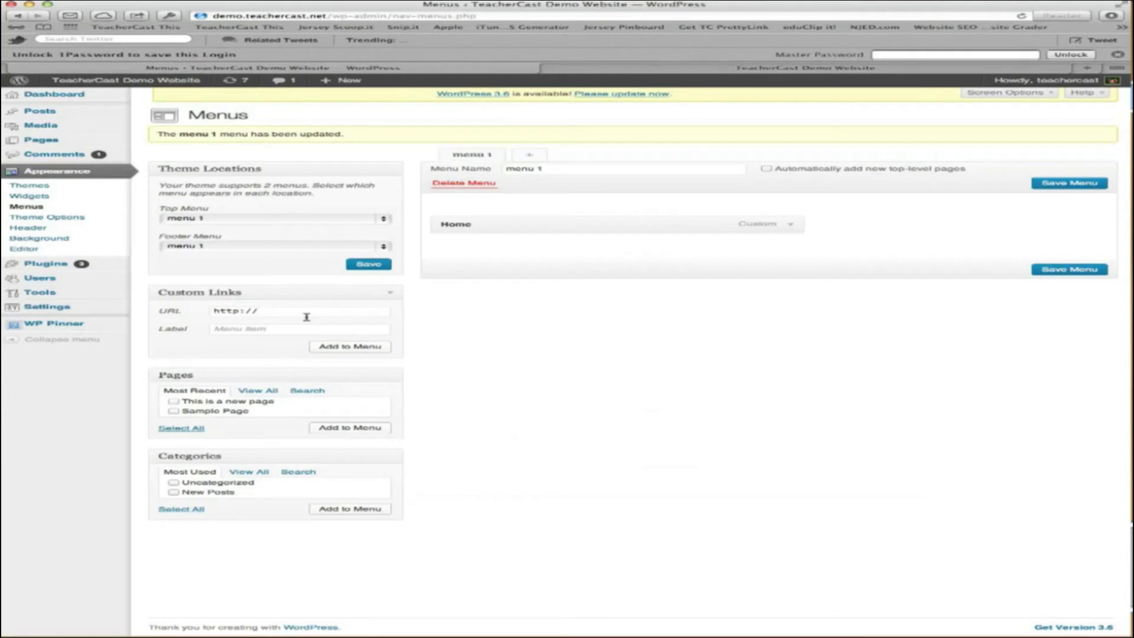
{"action": "left_click", "coordinate": [213, 404]}
{"action": "left_click", "coordinate": [357, 429]}
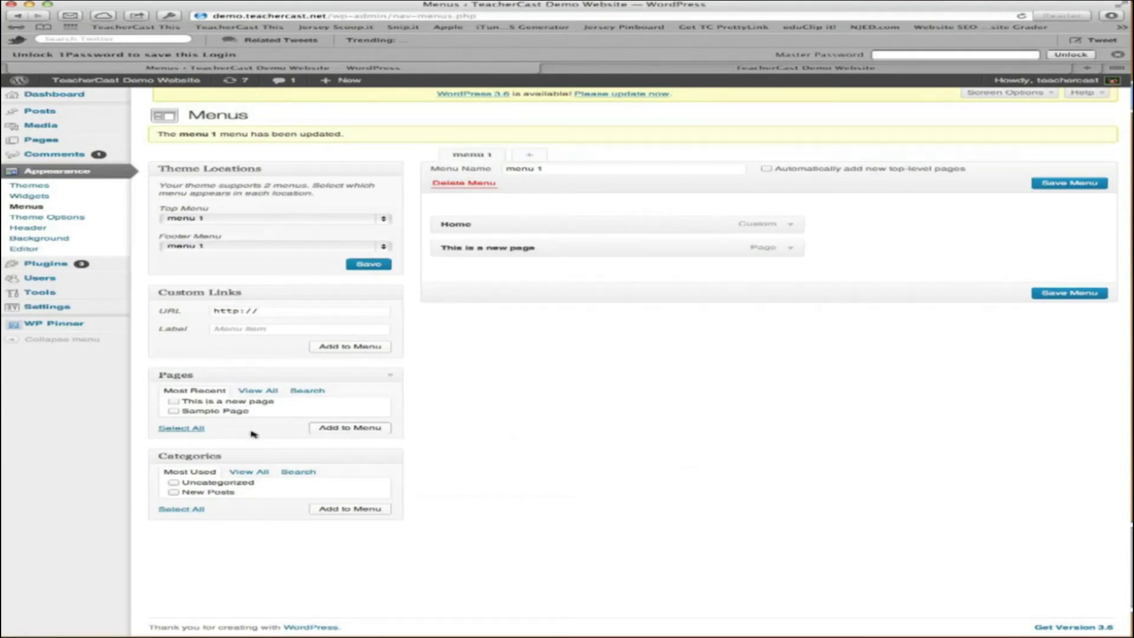
{"action": "left_click", "coordinate": [228, 411]}
{"action": "left_click", "coordinate": [341, 430]}
{"action": "left_click", "coordinate": [267, 315]}
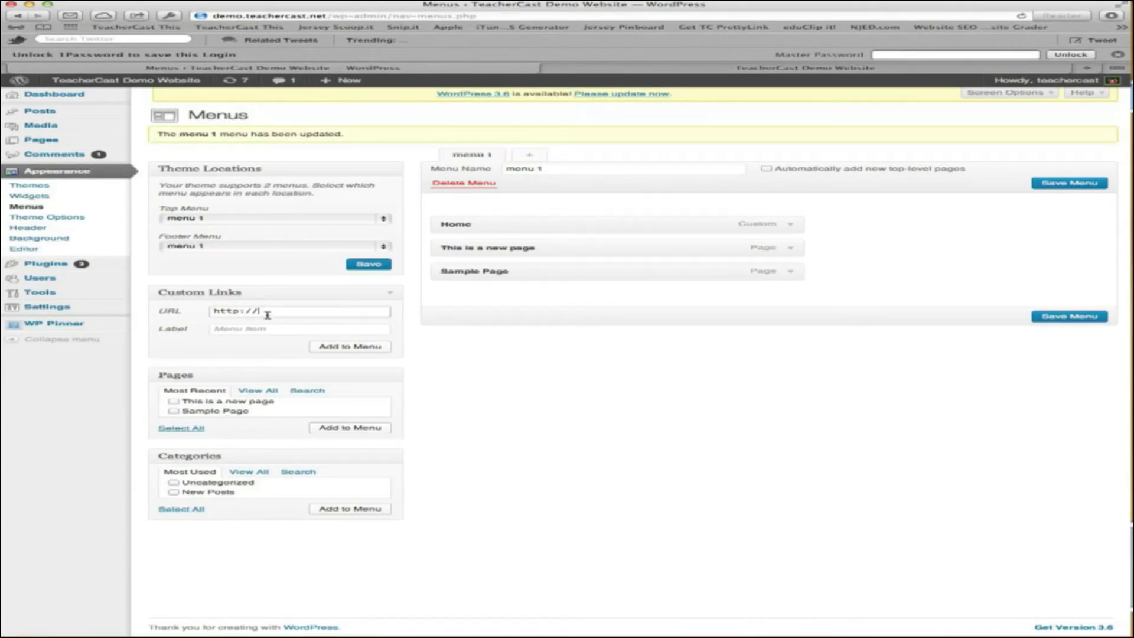
{"action": "type", "text": "www.teachercast.net"}
{"action": "key", "text": "Tab"}
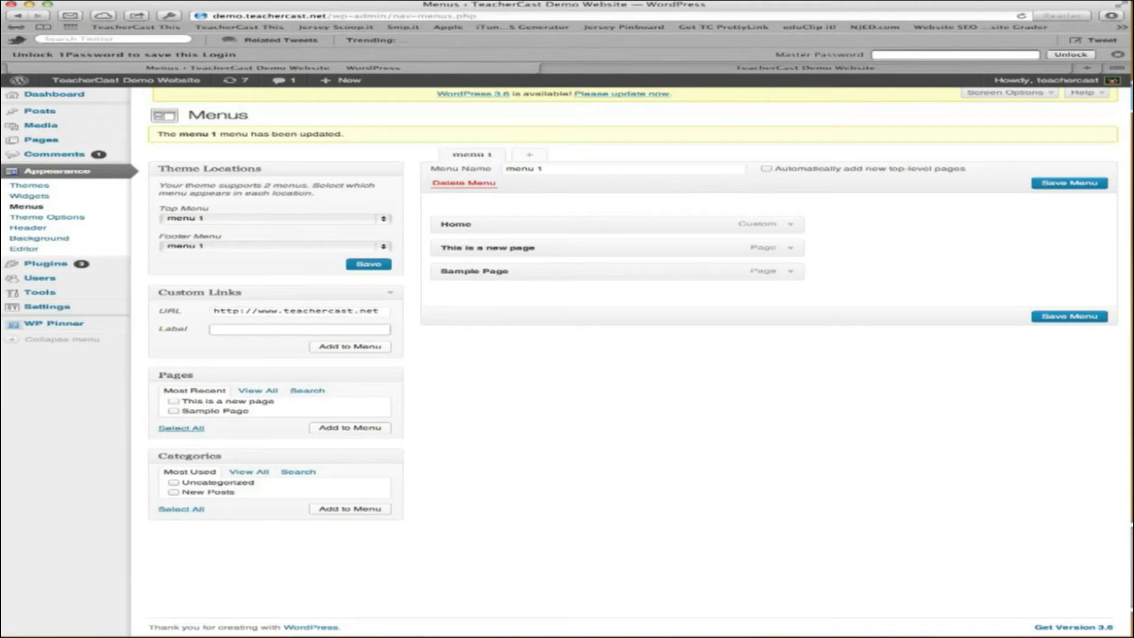
{"action": "type", "text": "TeacherCast"}
{"action": "left_click", "coordinate": [351, 346]}
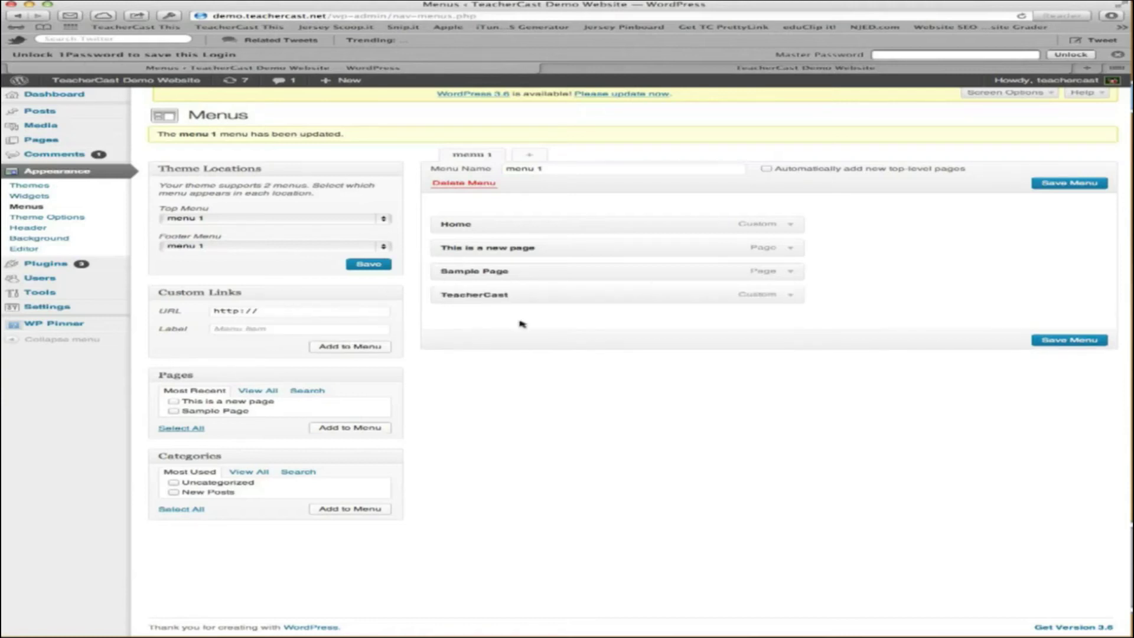
{"action": "left_click", "coordinate": [1079, 183]}
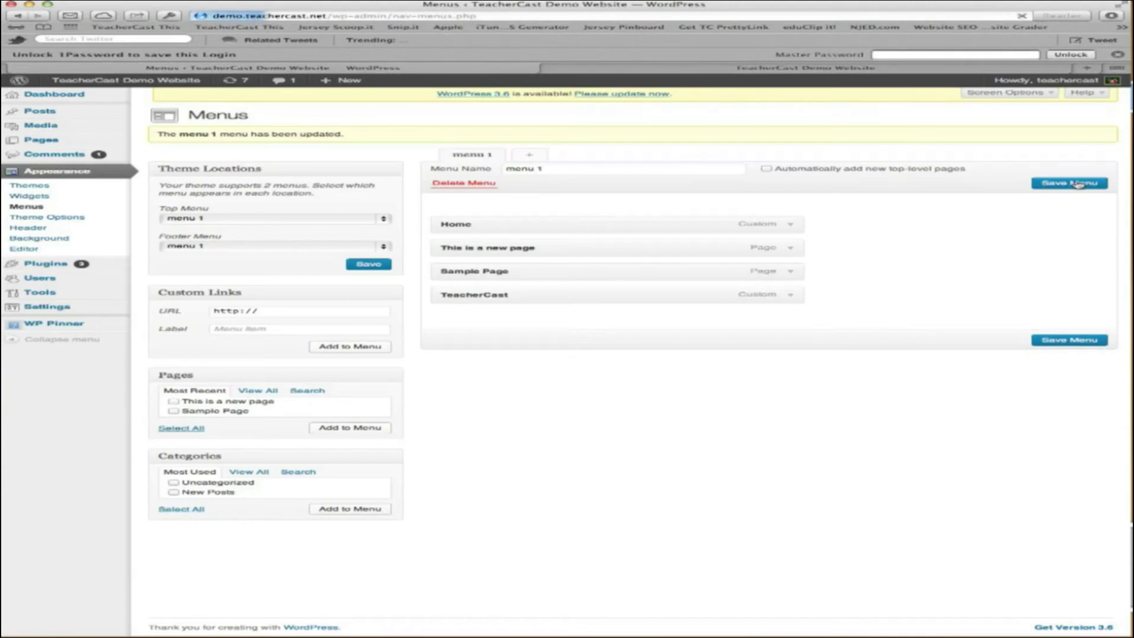
{"action": "left_click", "coordinate": [686, 69]}
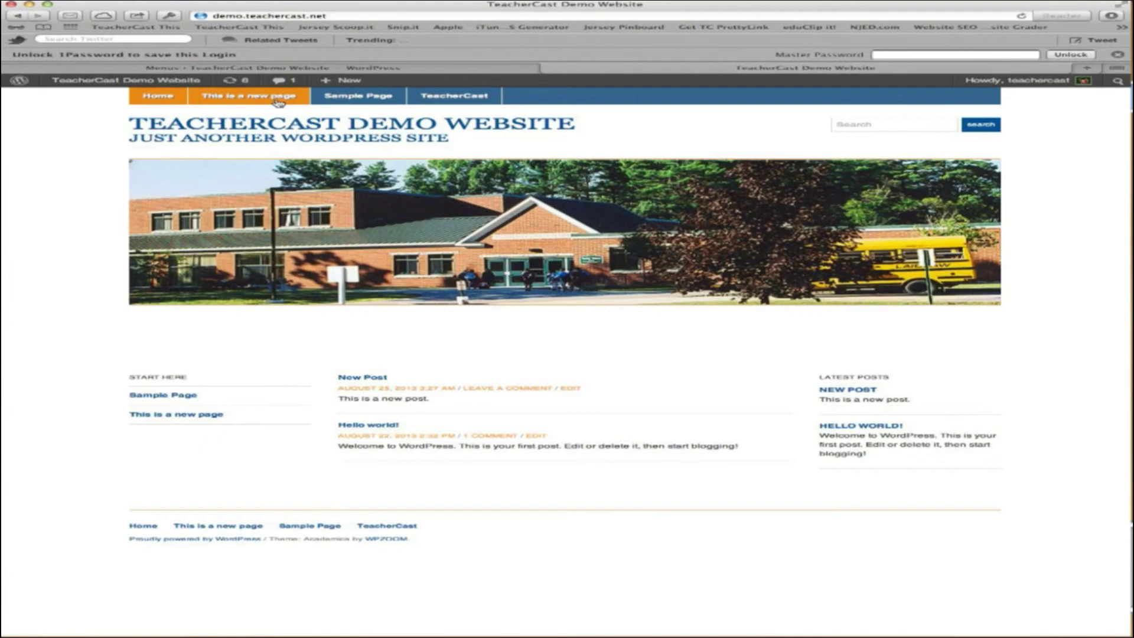
Step: Nest Sample Page under "This is a new page" in menu 1 and save the menu
{"action": "left_click", "coordinate": [440, 68]}
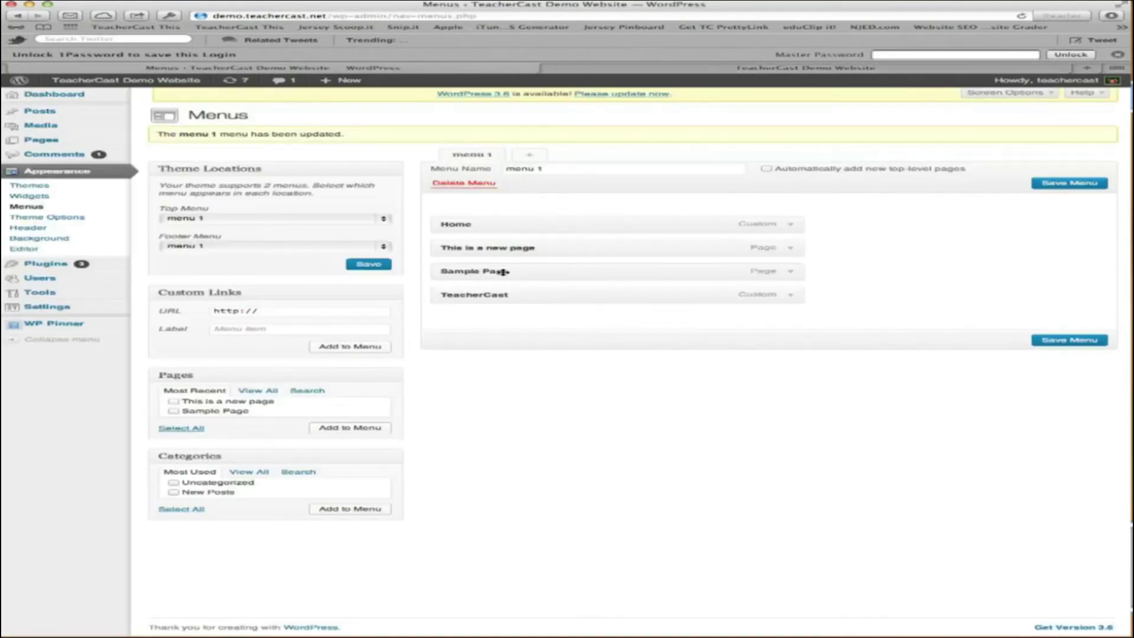
{"action": "left_click_drag", "start_coordinate": [516, 271], "coordinate": [544, 271]}
{"action": "left_click", "coordinate": [1041, 184]}
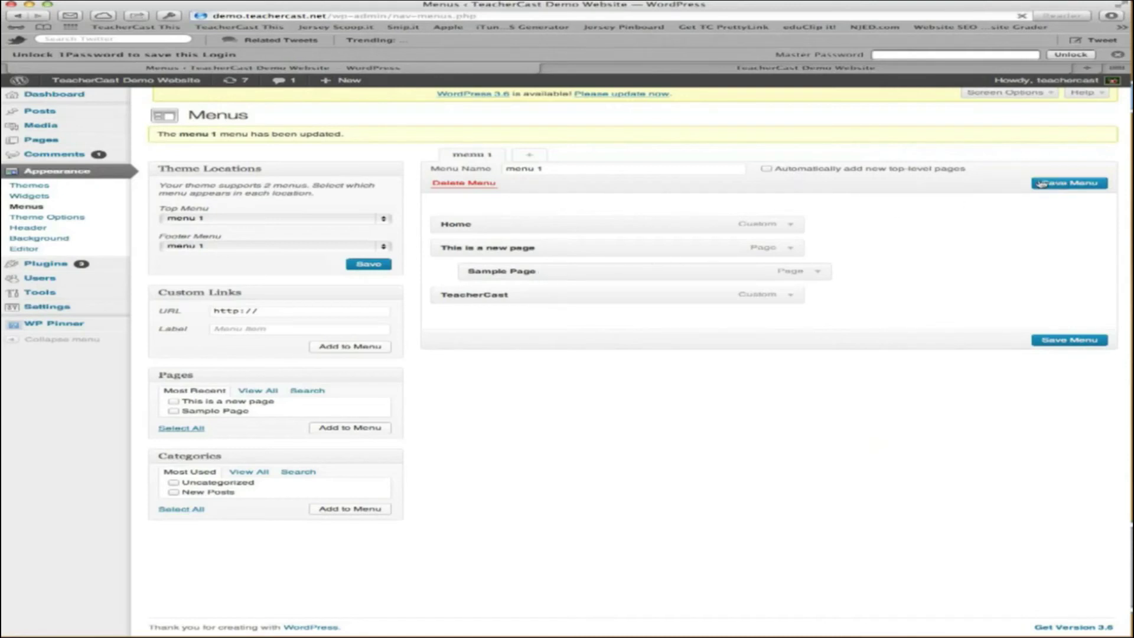
Step: Reload the site's front page and examine the submenu under "This is a new page"
{"action": "left_click", "coordinate": [751, 70]}
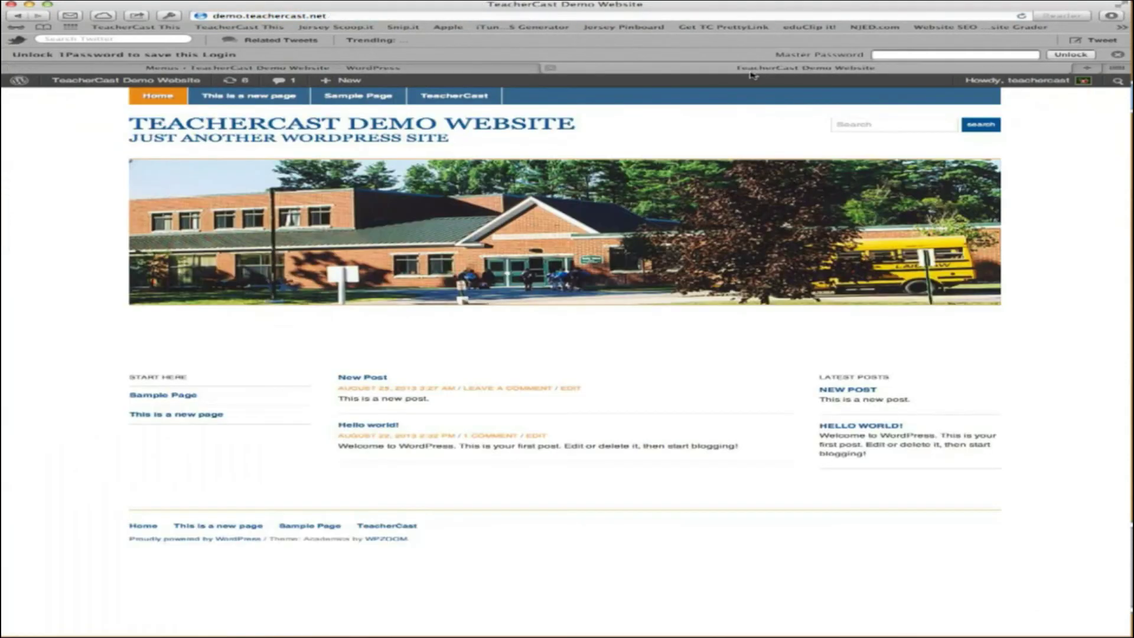
{"action": "key", "text": "super+r"}
{"action": "mouse_move", "coordinate": [248, 97]}
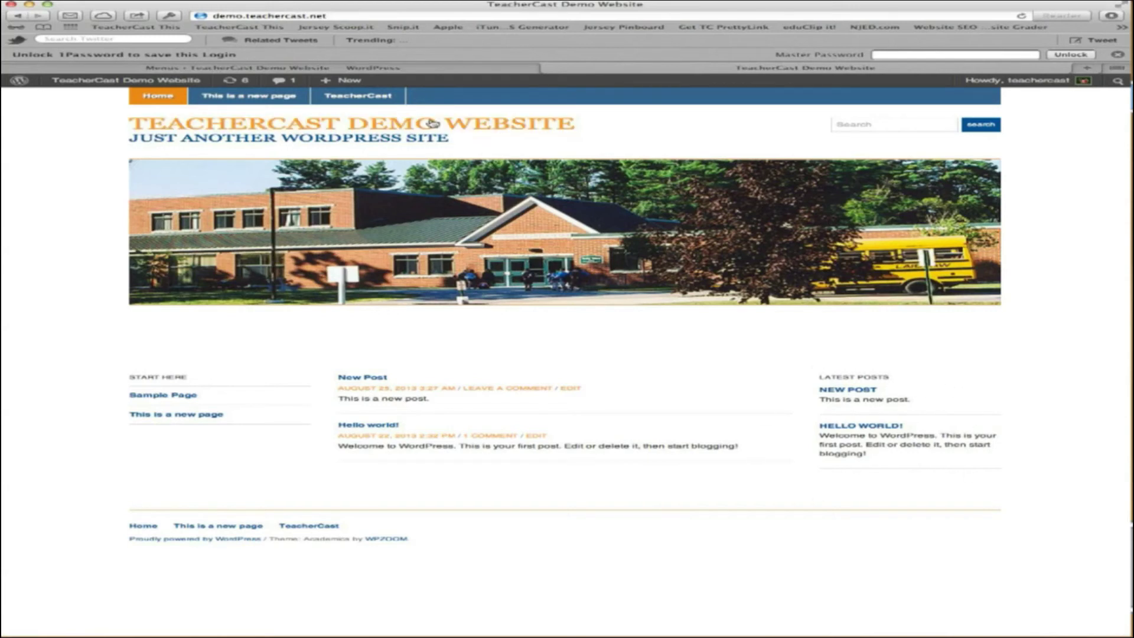
Step: Go to the widget settings and open the "Start here" Pages widget in Sidebar: Homepage (Left)
{"action": "left_click", "coordinate": [484, 69]}
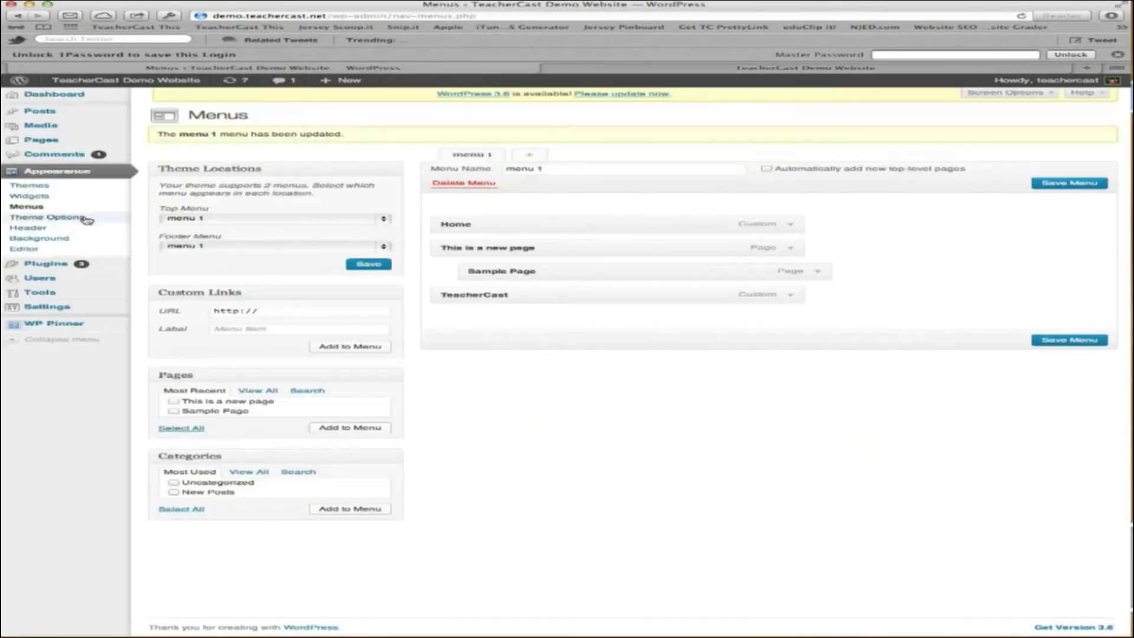
{"action": "left_click", "coordinate": [70, 200]}
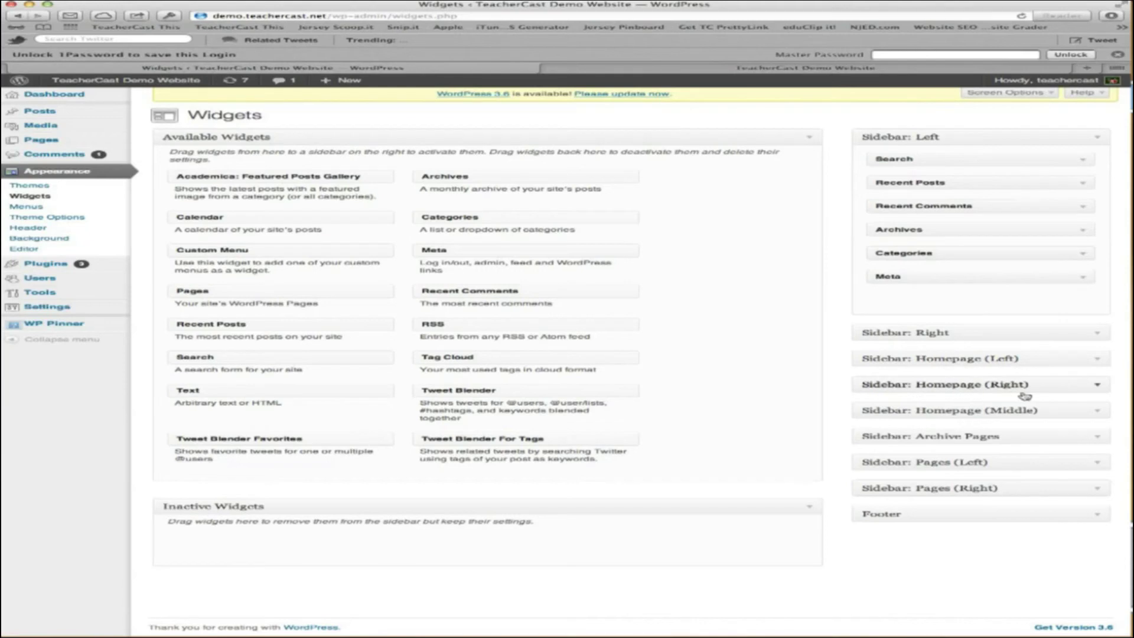
{"action": "left_click", "coordinate": [1098, 137]}
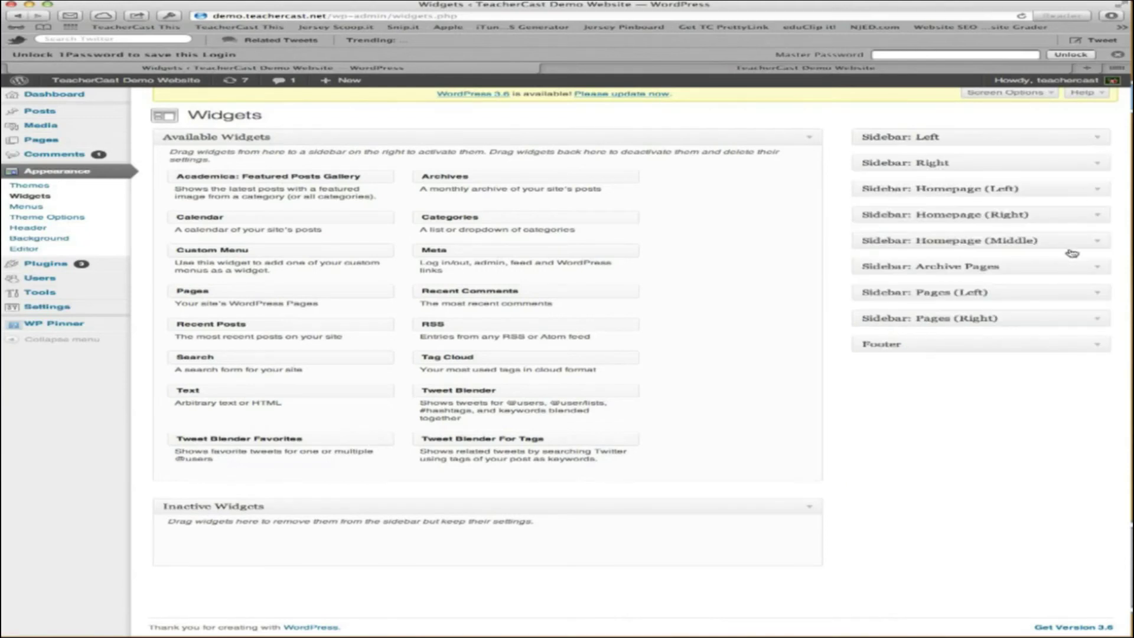
{"action": "left_click", "coordinate": [1098, 189]}
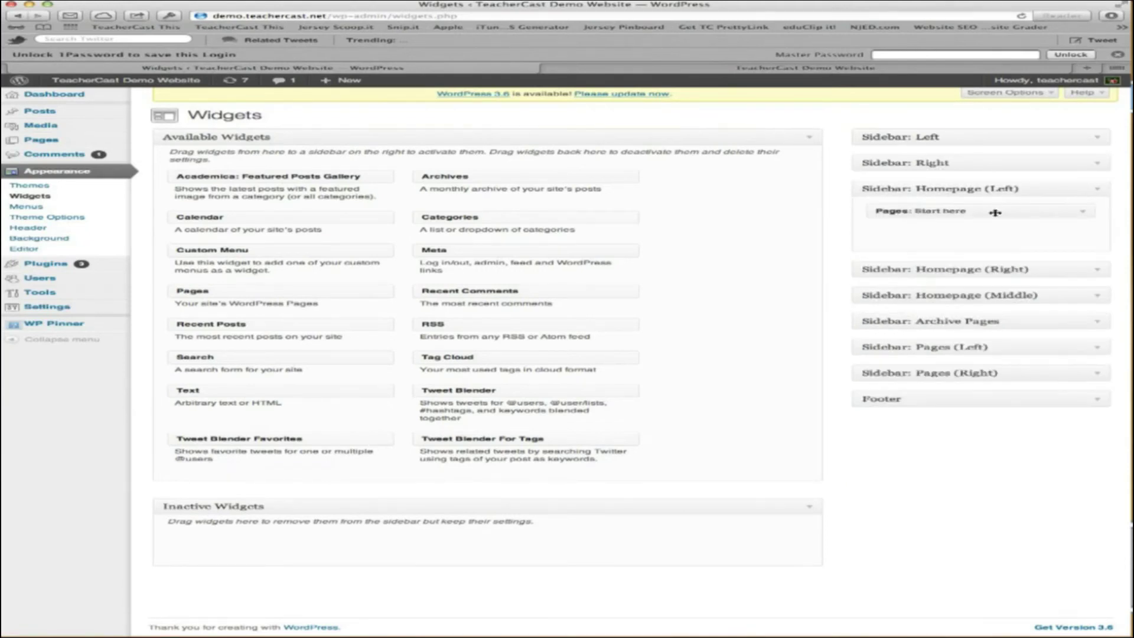
{"action": "left_click", "coordinate": [1082, 211]}
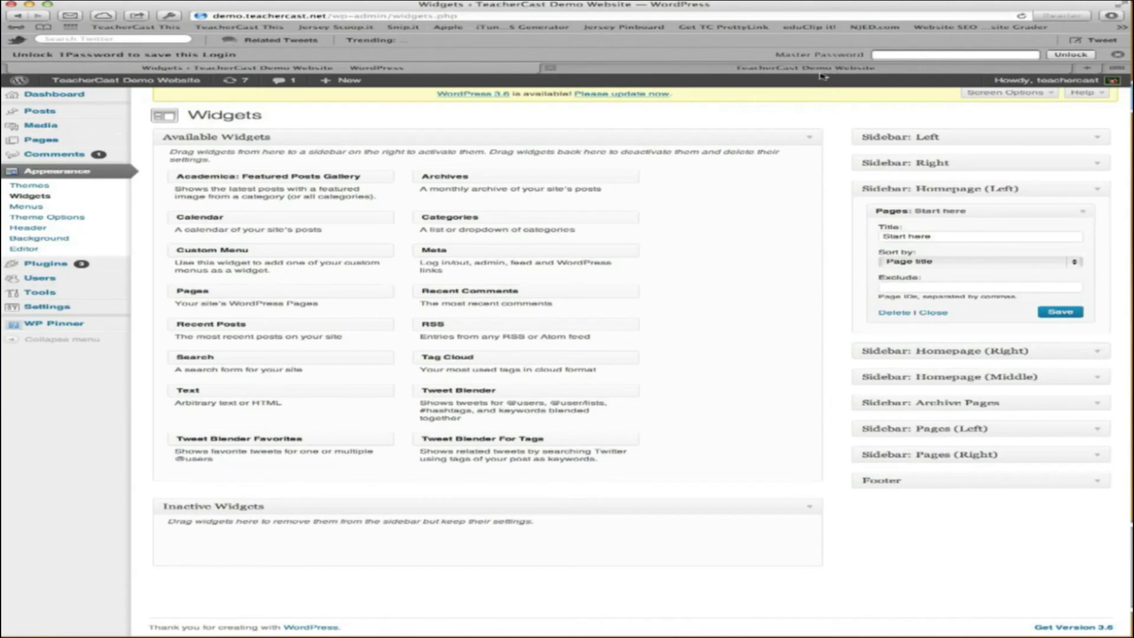
Step: Compare the front page, remove the "Start here" Pages widget from Sidebar: Homepage (Left), and reload the front page
{"action": "left_click", "coordinate": [552, 68]}
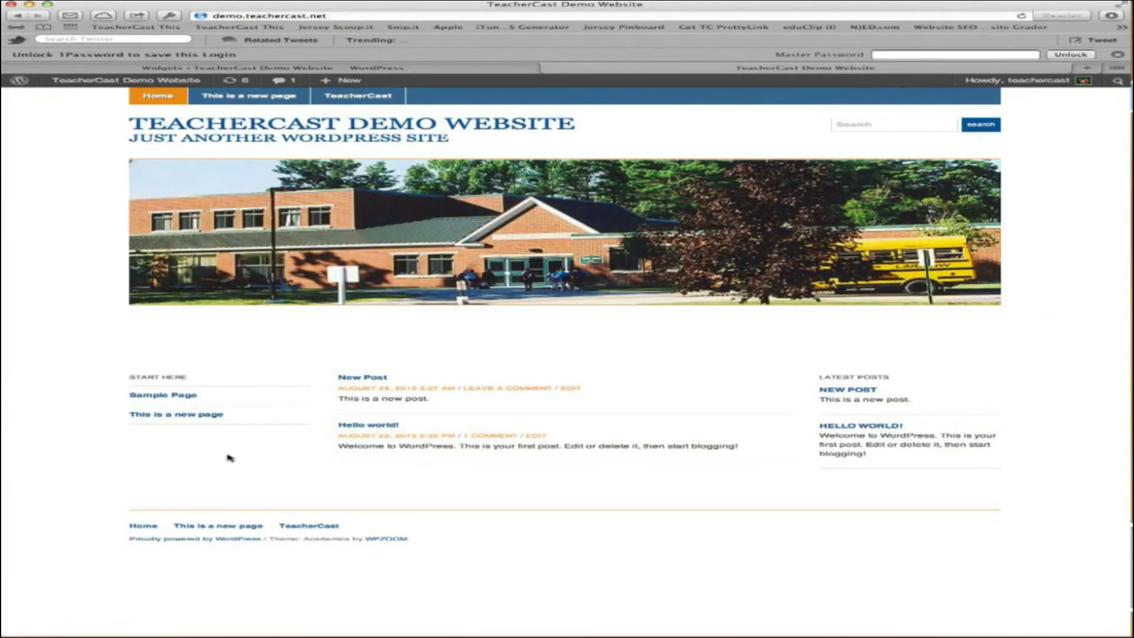
{"action": "left_click", "coordinate": [420, 70]}
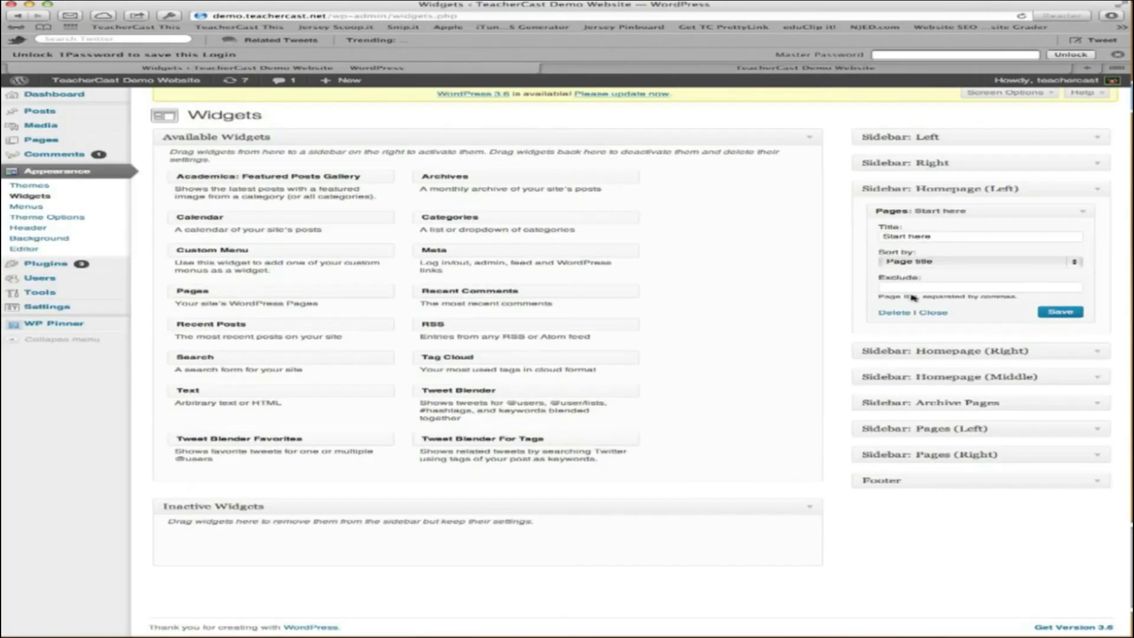
{"action": "left_click_drag", "start_coordinate": [1021, 211], "coordinate": [513, 239]}
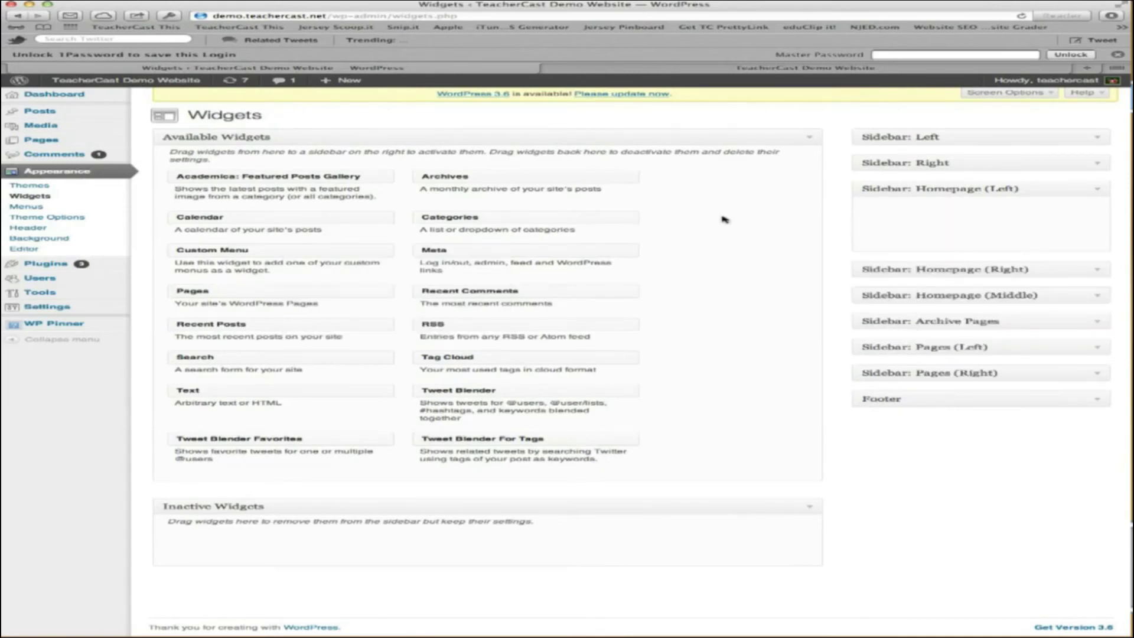
{"action": "left_click", "coordinate": [699, 69]}
{"action": "key", "text": "super+r"}
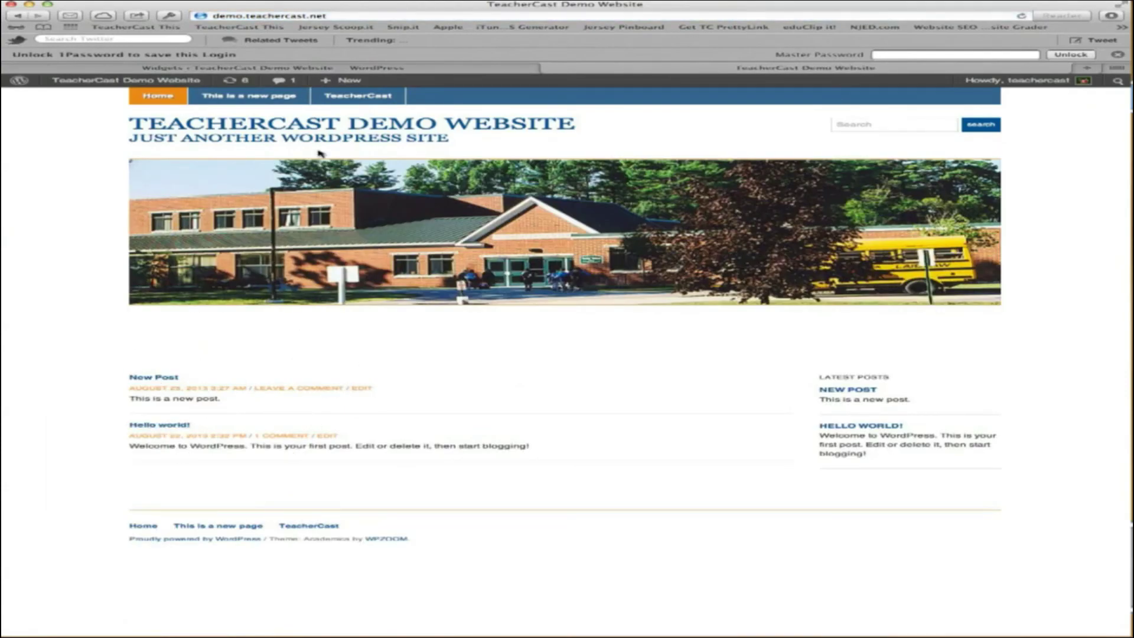
Step: Add a Search widget titled "Search our Site" to Sidebar: Homepage (Left), save it, and check it on the reloaded front page
{"action": "left_click", "coordinate": [468, 74]}
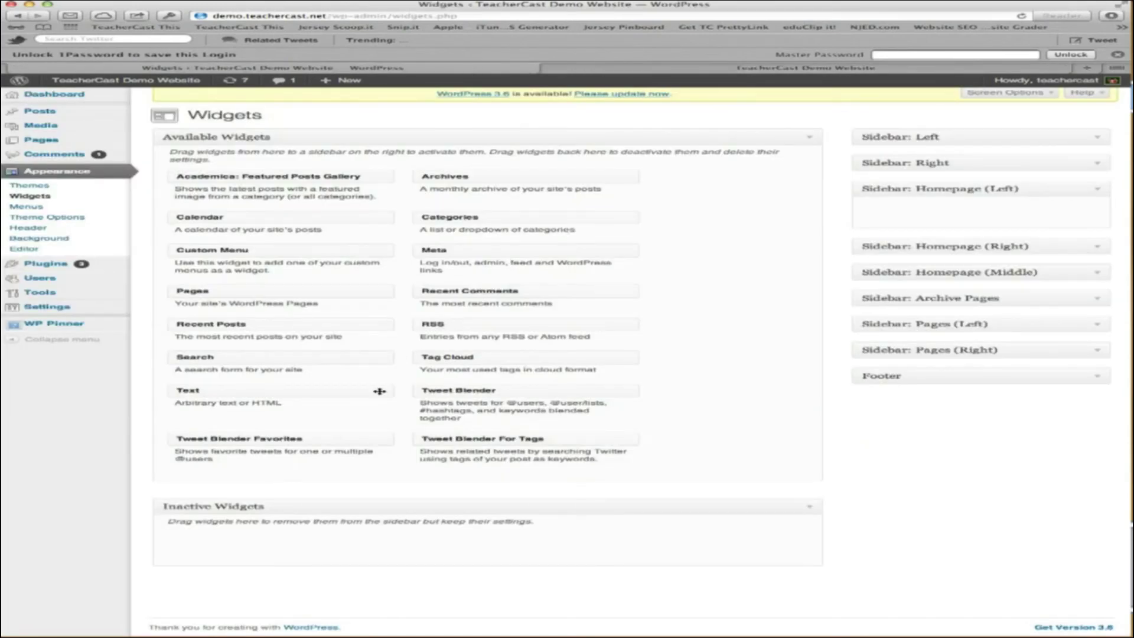
{"action": "left_click_drag", "start_coordinate": [206, 358], "coordinate": [910, 213]}
{"action": "left_click", "coordinate": [912, 237]}
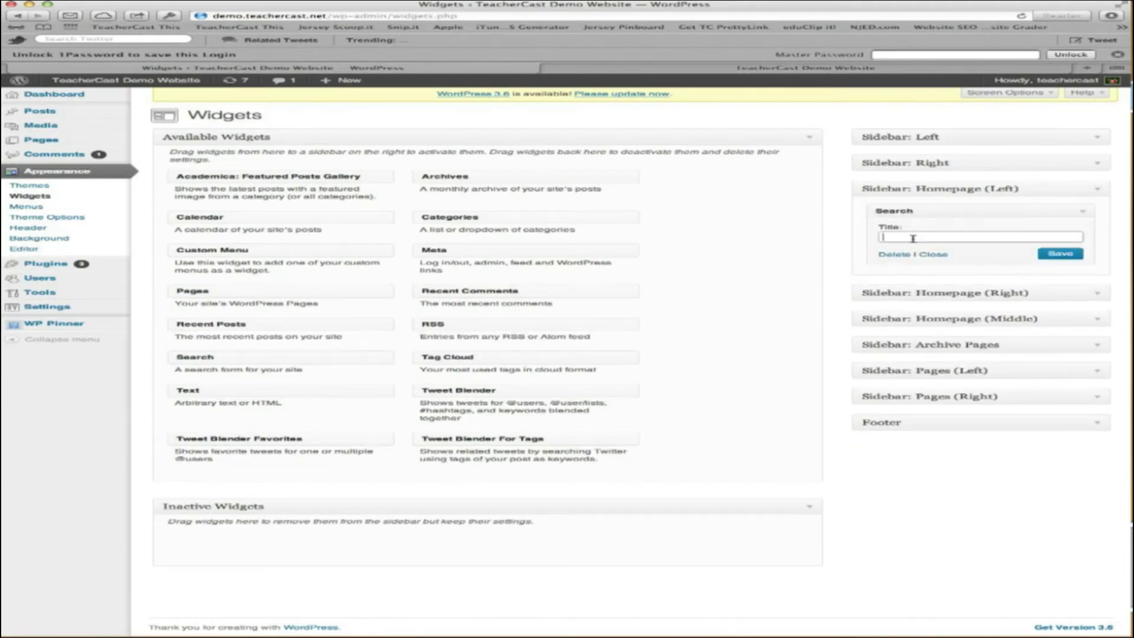
{"action": "type", "text": "Search our Site"}
{"action": "left_click", "coordinate": [1060, 253]}
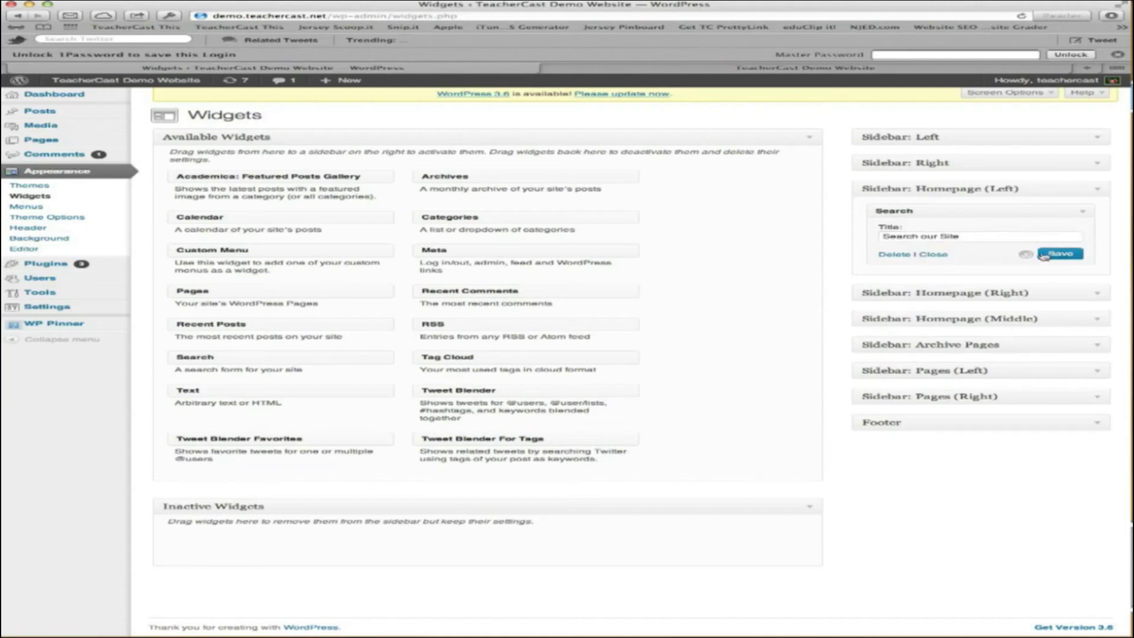
{"action": "left_click", "coordinate": [635, 69]}
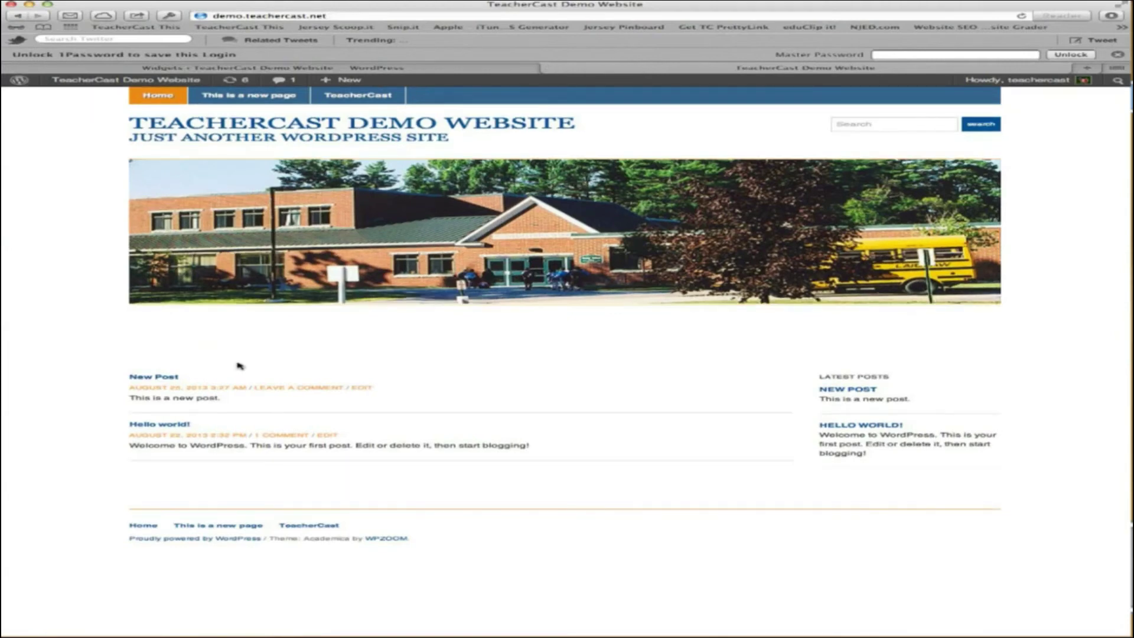
{"action": "key", "text": "super+r"}
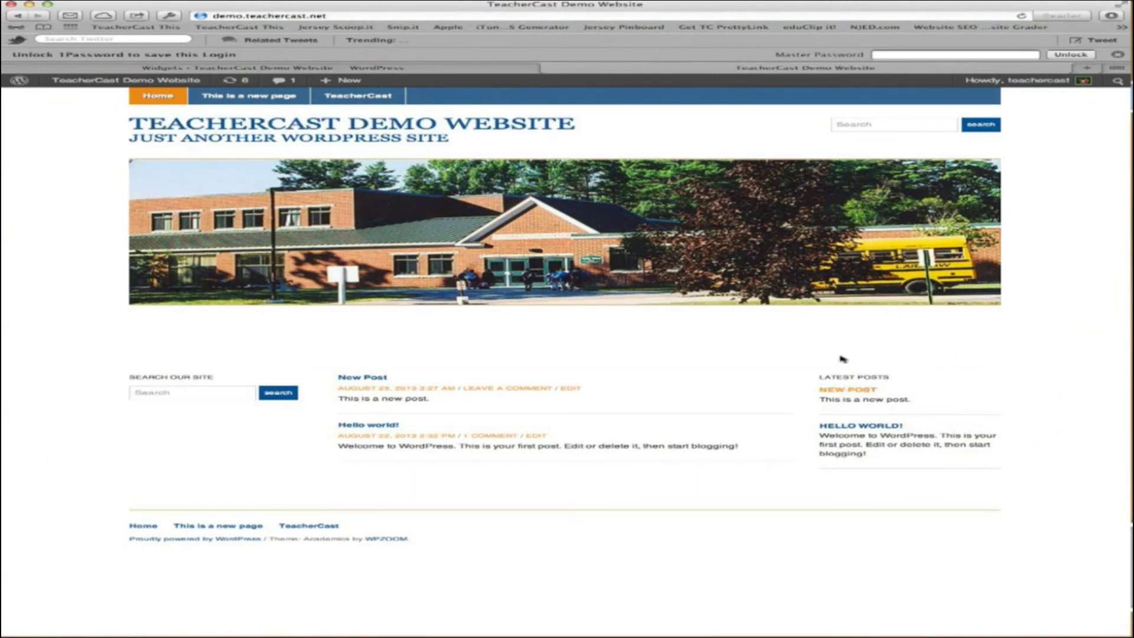
Step: Return to the widget settings and remove the latest posts widget from Sidebar: Homepage (Right)
{"action": "left_click", "coordinate": [480, 68]}
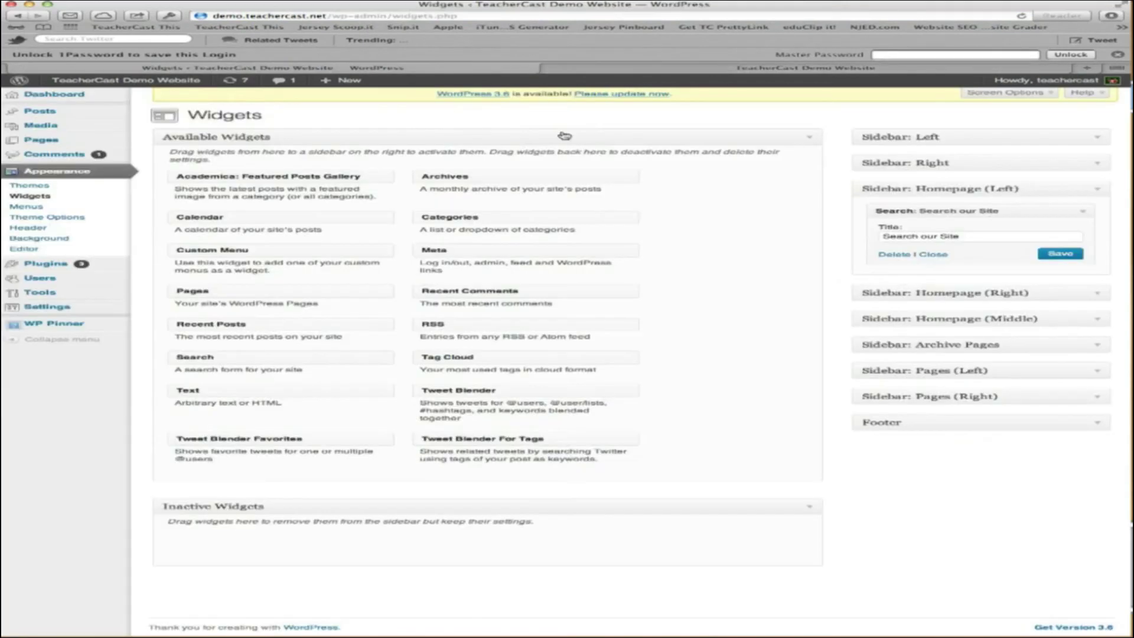
{"action": "left_click", "coordinate": [1096, 297]}
{"action": "left_click_drag", "start_coordinate": [966, 316], "coordinate": [534, 321]}
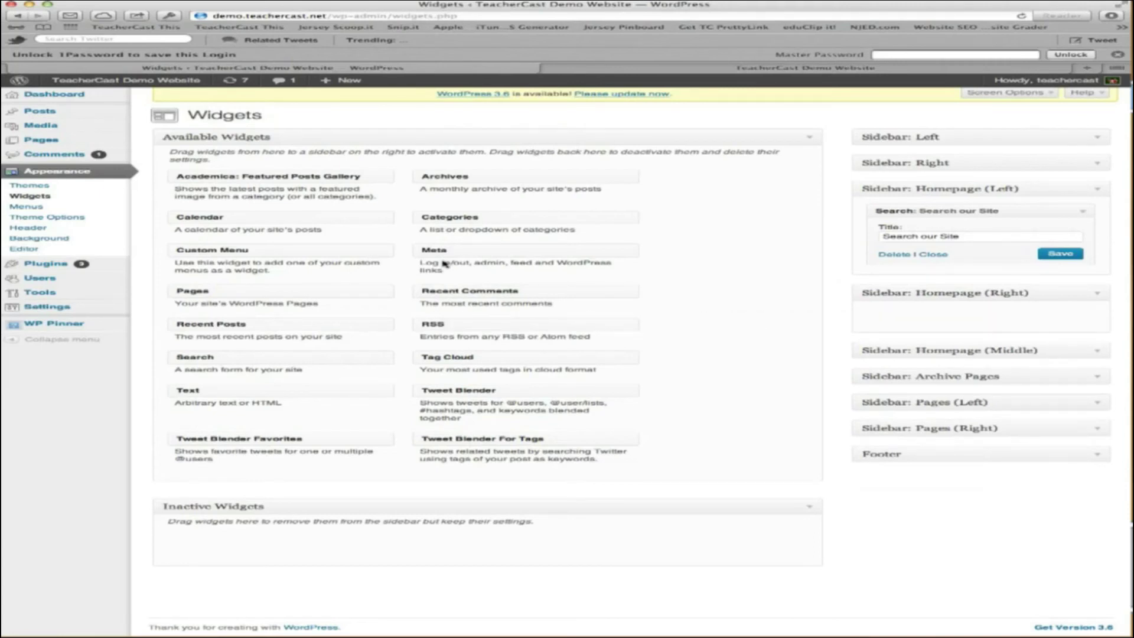
Step: Add a Meta widget titled "Links" to Sidebar: Homepage (Right), save it, and reload the site's front page
{"action": "left_click_drag", "start_coordinate": [437, 250], "coordinate": [900, 313]}
{"action": "left_click", "coordinate": [909, 340]}
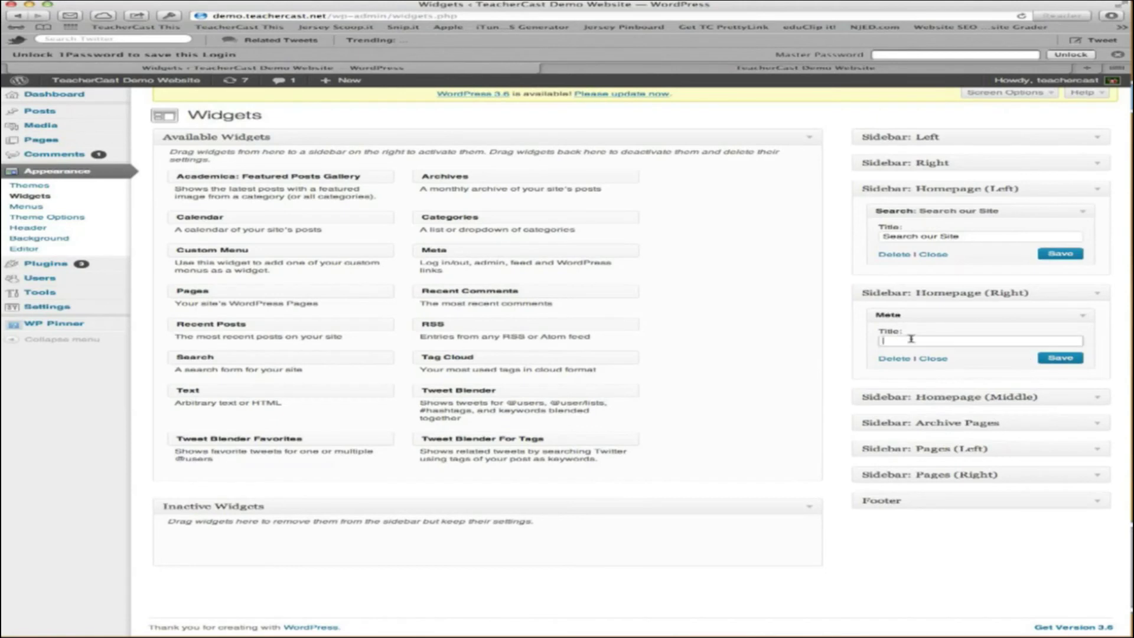
{"action": "type", "text": "Links"}
{"action": "left_click", "coordinate": [1054, 357]}
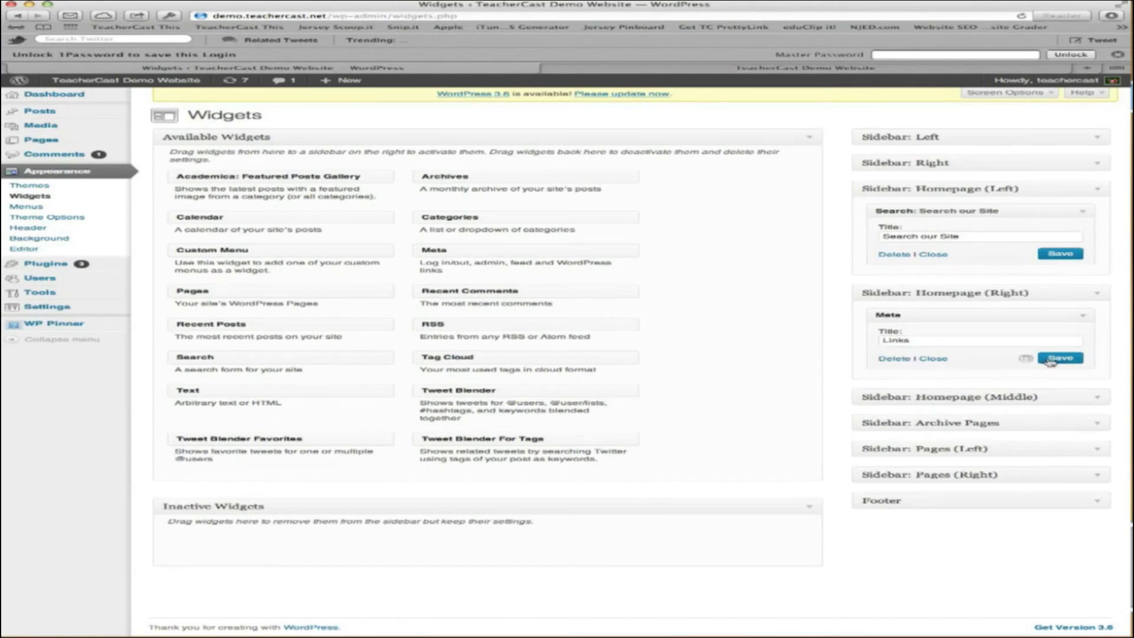
{"action": "left_click", "coordinate": [657, 68]}
{"action": "key", "text": "super+r"}
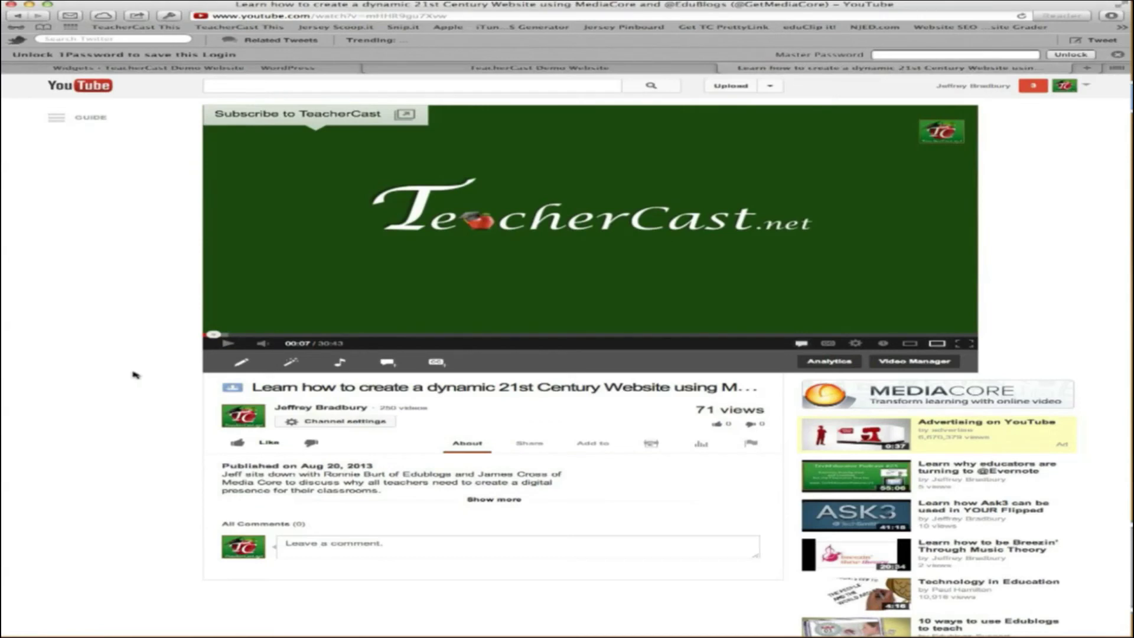
Step: Set the open YouTube video's embed code to a custom size of 200 × 150 and copy the code
{"action": "left_click", "coordinate": [522, 446]}
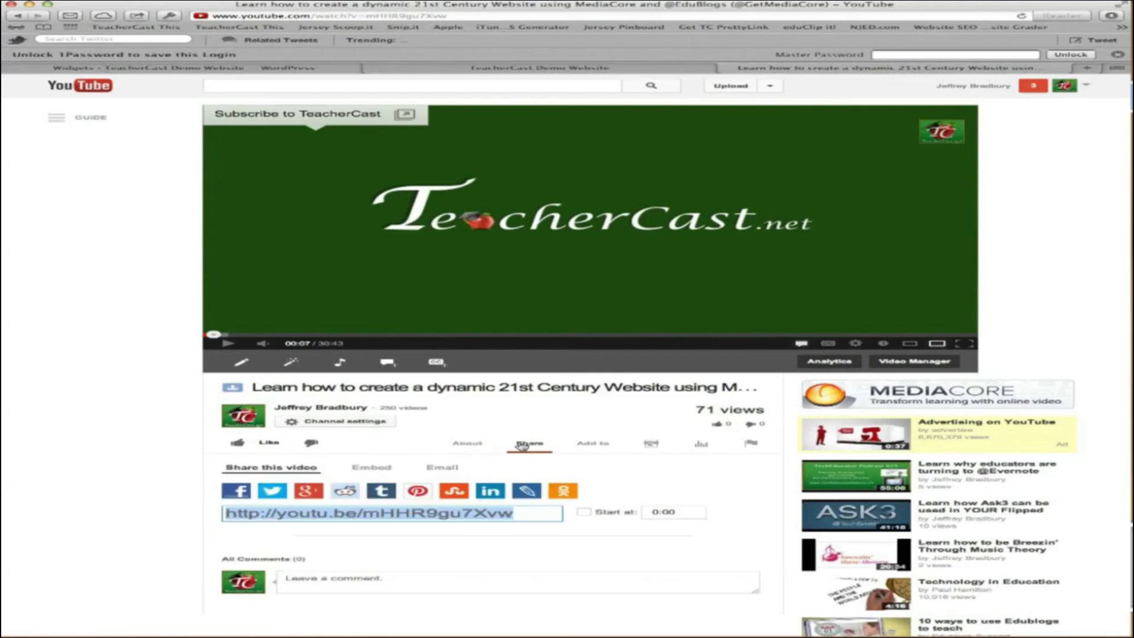
{"action": "left_click", "coordinate": [375, 467]}
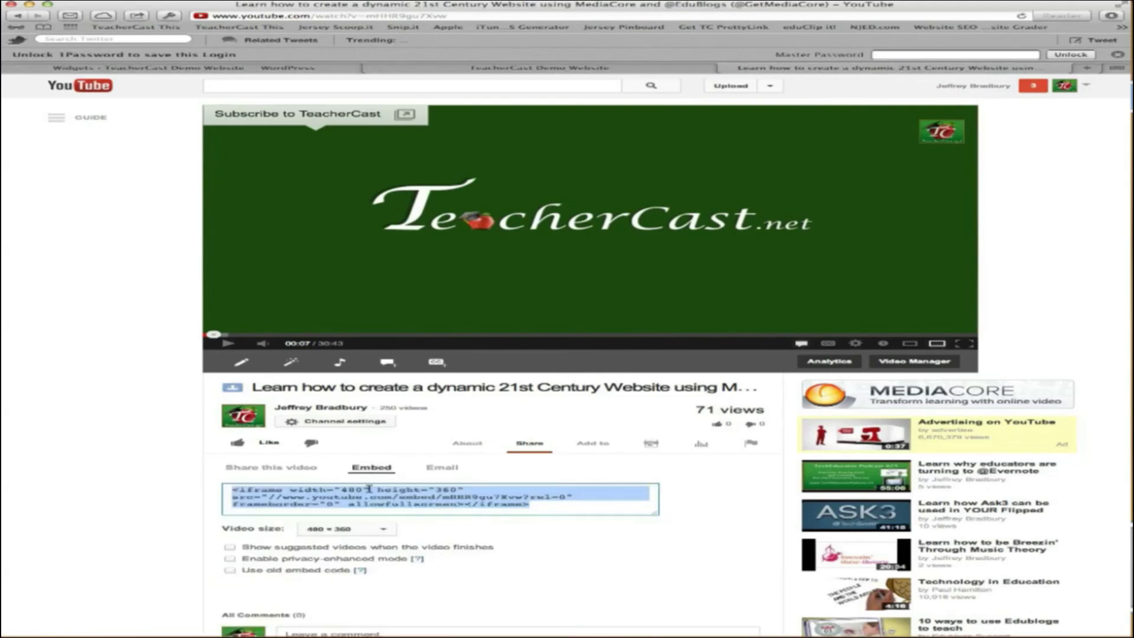
{"action": "left_click", "coordinate": [385, 530]}
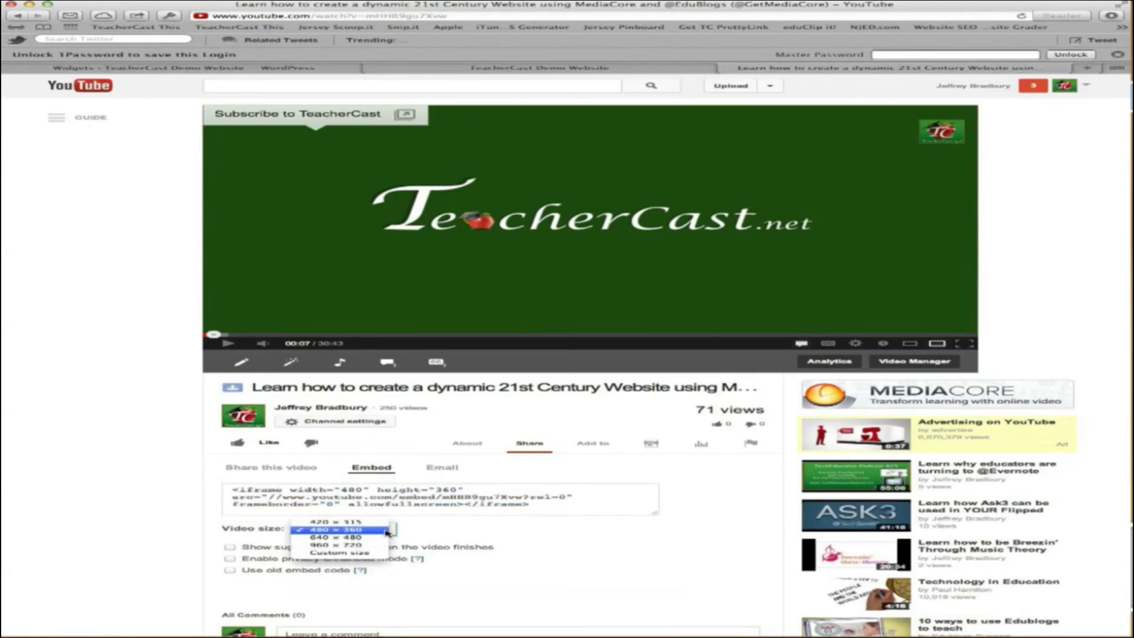
{"action": "left_click", "coordinate": [370, 552]}
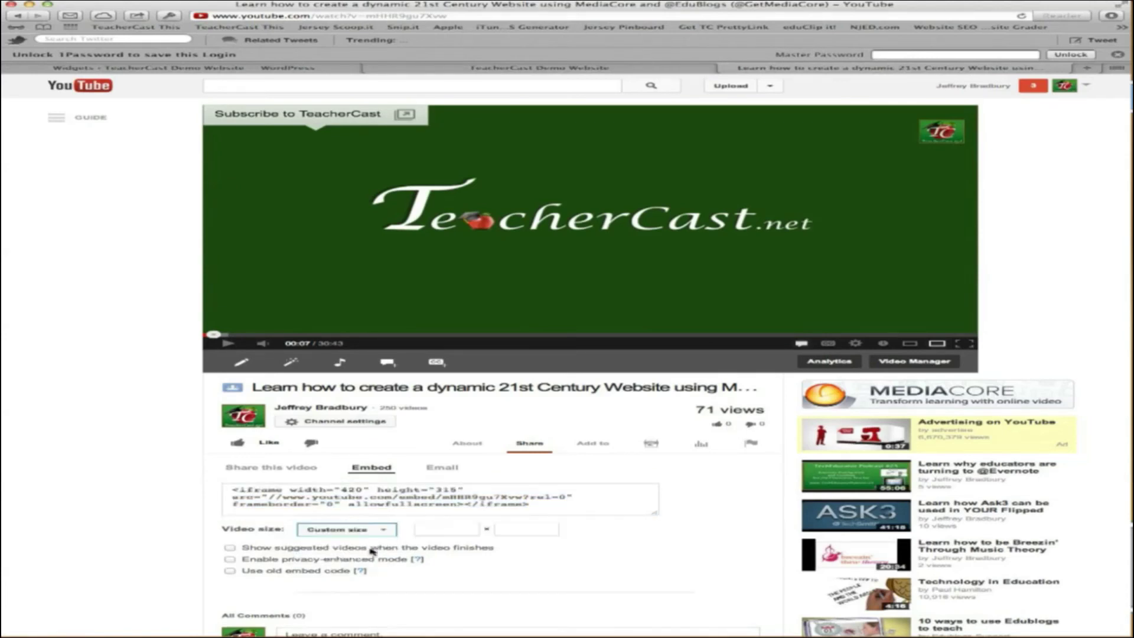
{"action": "left_click", "coordinate": [428, 530]}
{"action": "type", "text": "200"}
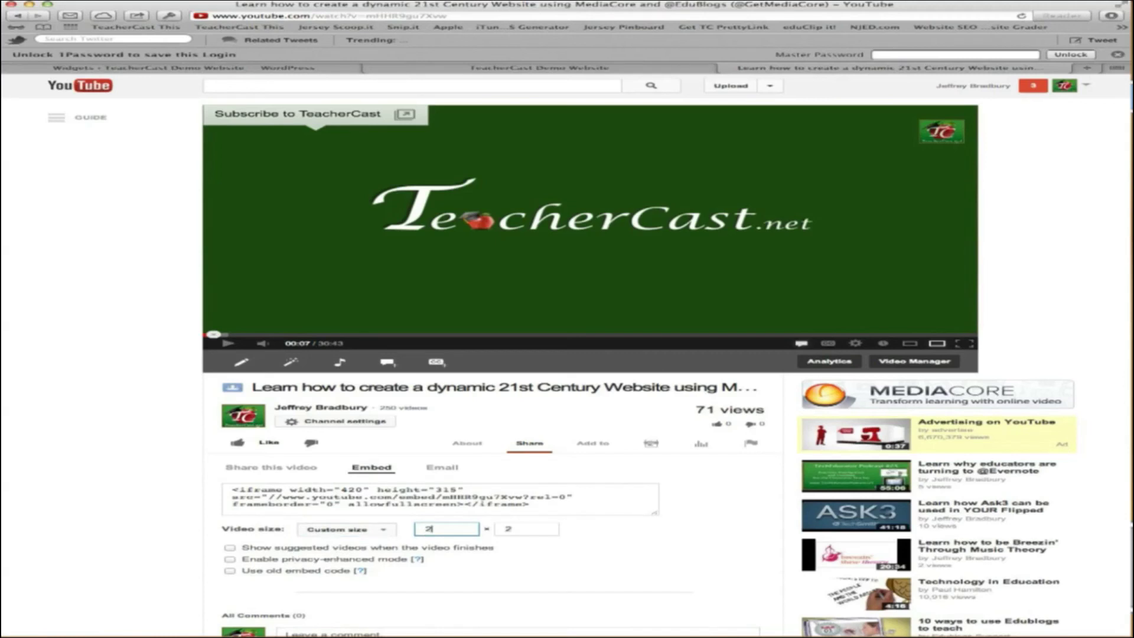
{"action": "double_click", "coordinate": [404, 503]}
{"action": "left_click", "coordinate": [403, 503]}
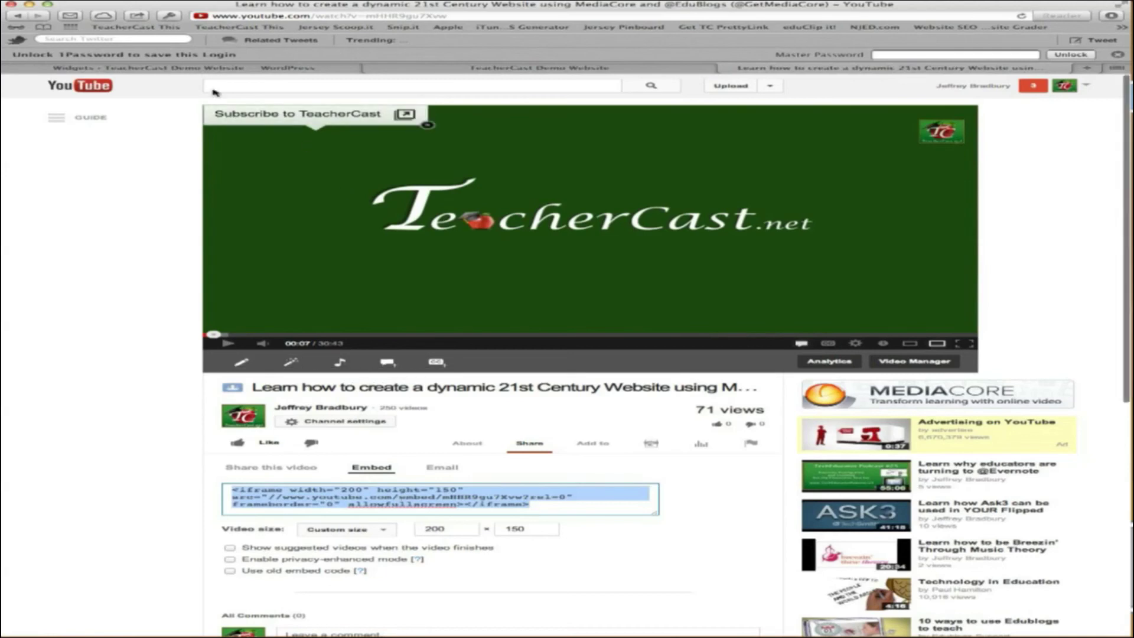
Step: Replace the Meta widget in Sidebar: Homepage (Right) with a saved Text widget reading "Hello Everyone", and check it on the reloaded front page
{"action": "left_click", "coordinate": [213, 71]}
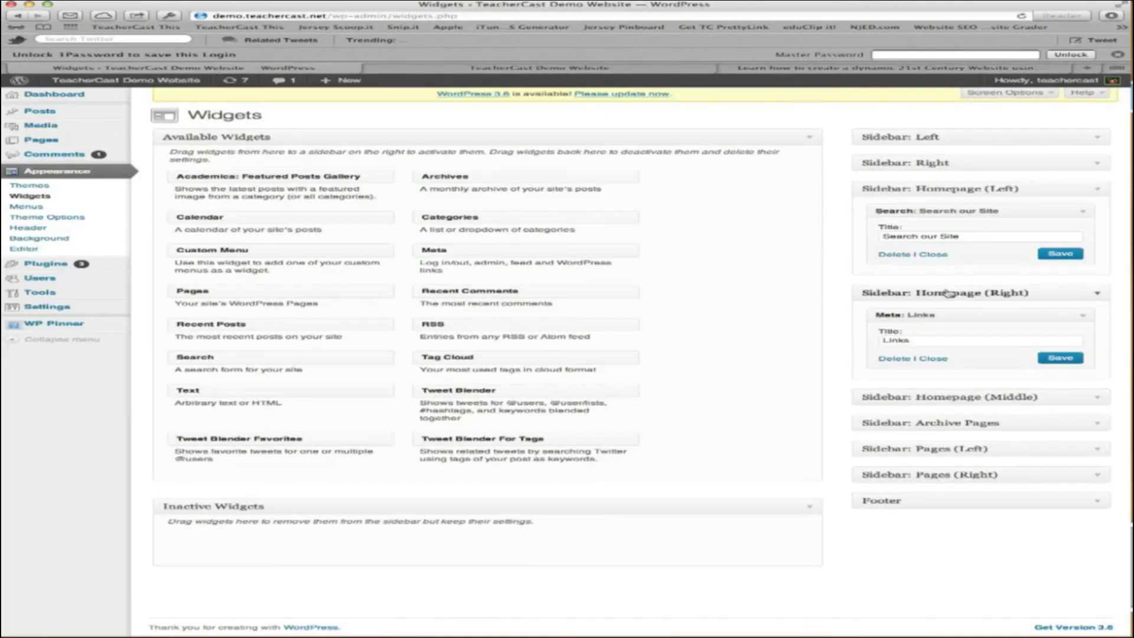
{"action": "left_click_drag", "start_coordinate": [1004, 315], "coordinate": [654, 298]}
{"action": "left_click_drag", "start_coordinate": [198, 392], "coordinate": [886, 325]}
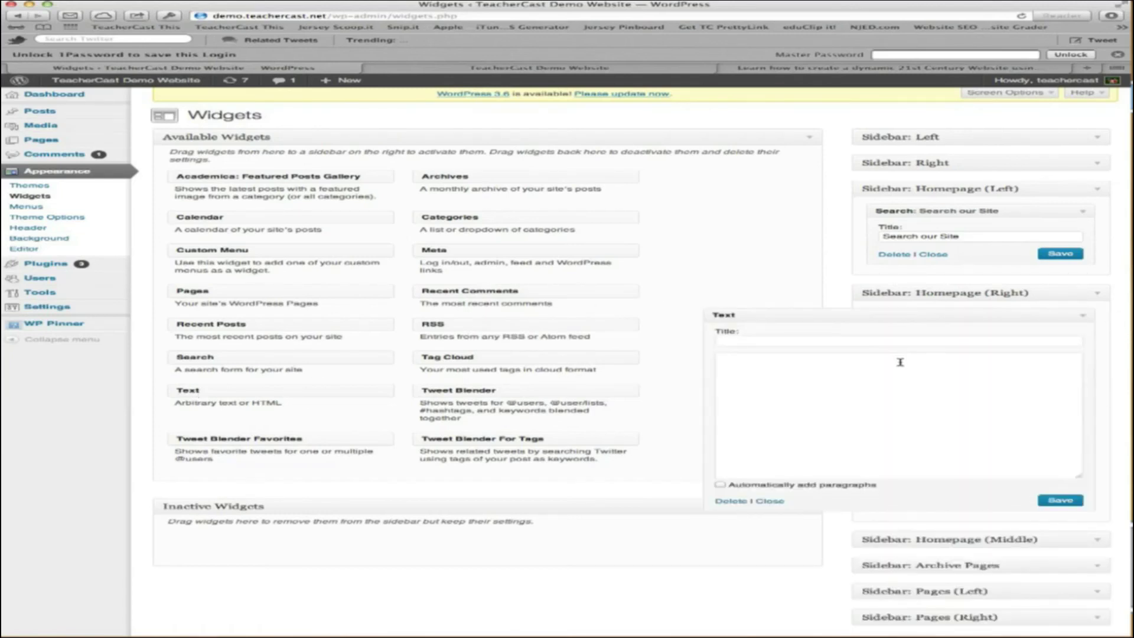
{"action": "left_click", "coordinate": [899, 362]}
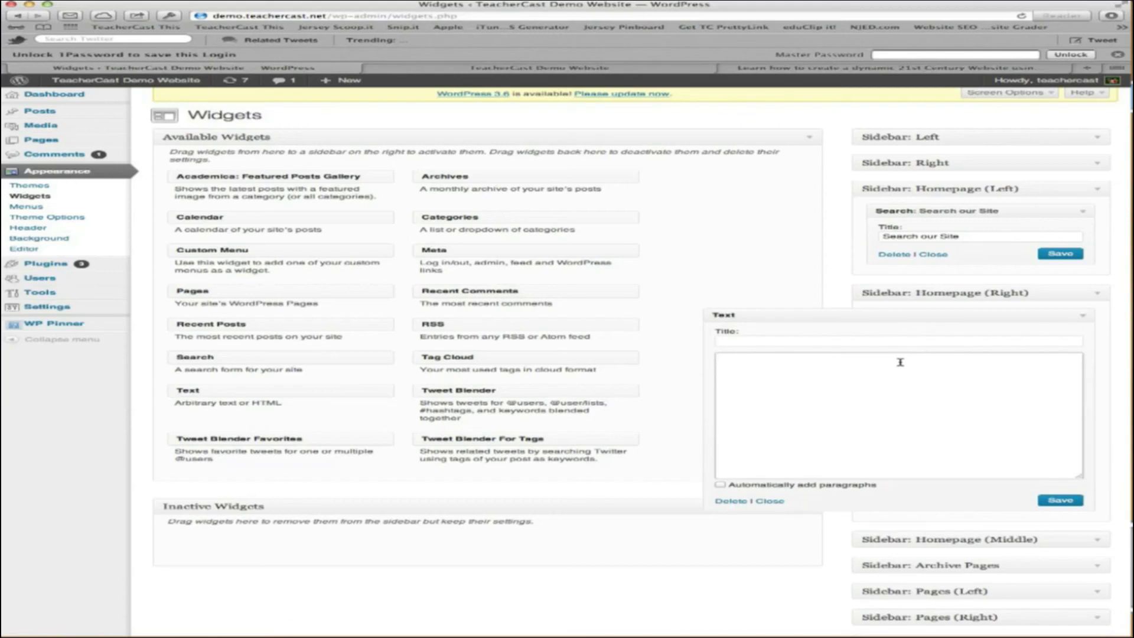
{"action": "type", "text": "Hello Everyone"}
{"action": "left_click", "coordinate": [1060, 500]}
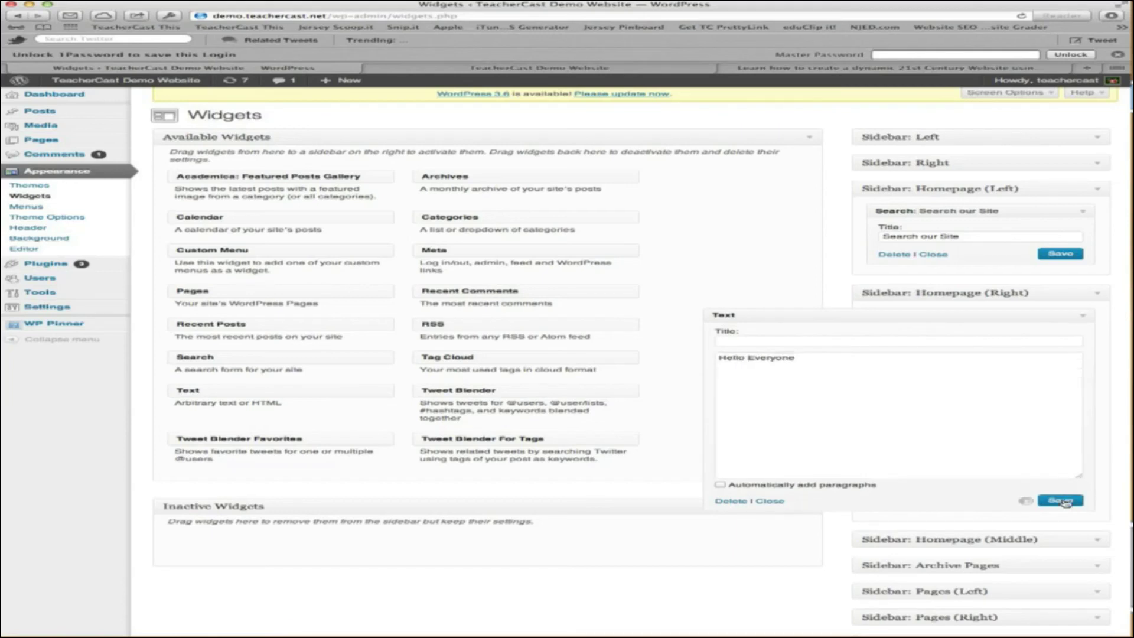
{"action": "left_click", "coordinate": [526, 66]}
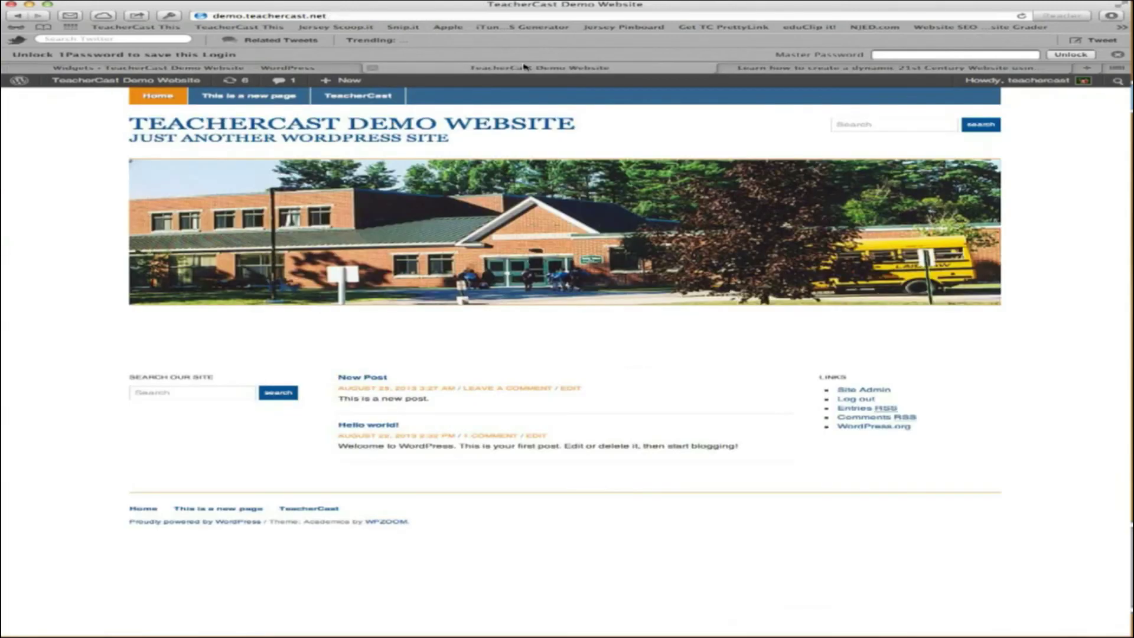
{"action": "key", "text": "super+r"}
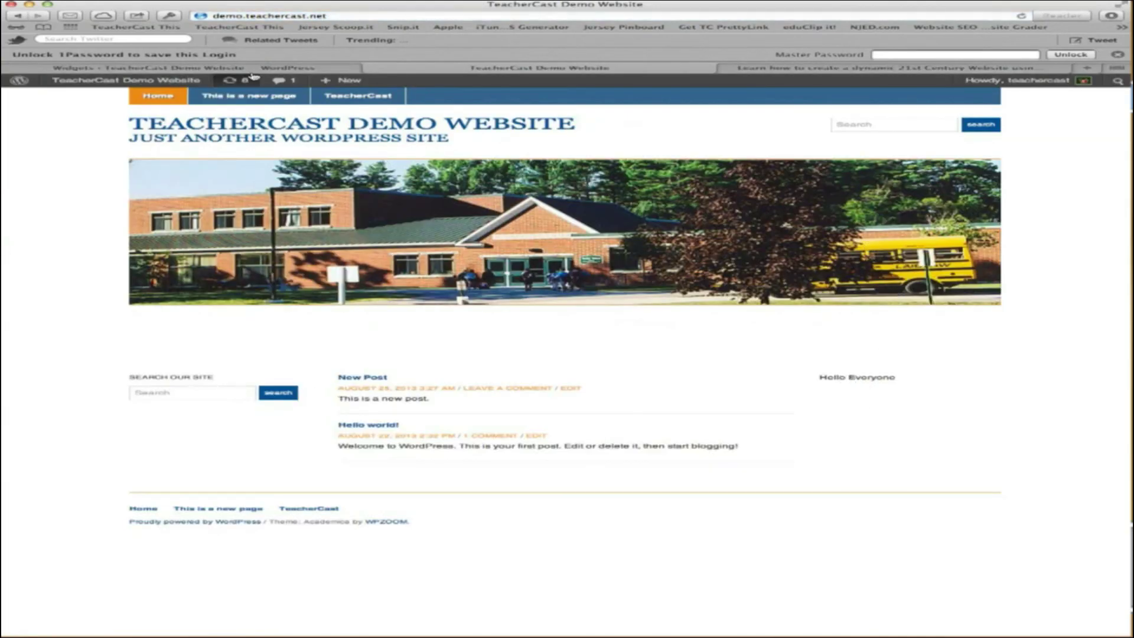
Step: Replace the Text widget's content with the copied 200 × 150 YouTube embed code, save it, and reload the site's front page
{"action": "left_click", "coordinate": [218, 69]}
{"action": "left_click", "coordinate": [881, 372]}
{"action": "key", "text": "super+a"}
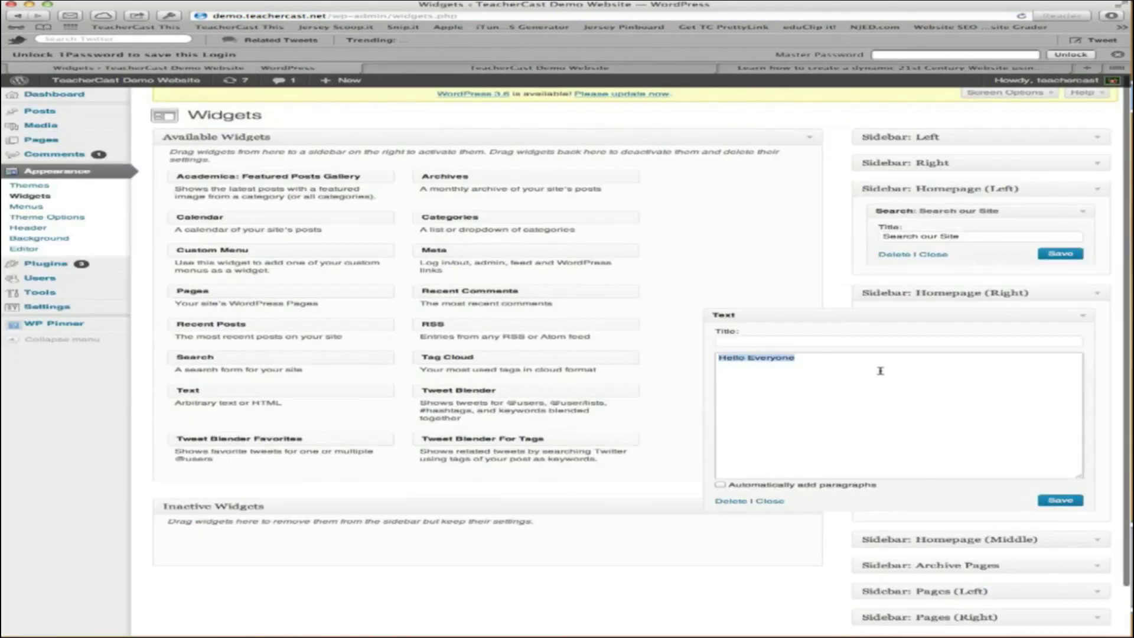
{"action": "type", "text": "<iframe width=\"200\" height=\"150\" src=\"//www.youtube.com/embed/mHHR9gu7Xvw?rel=0\" frameborder=\"0\" allowfullscreen></iframe>"}
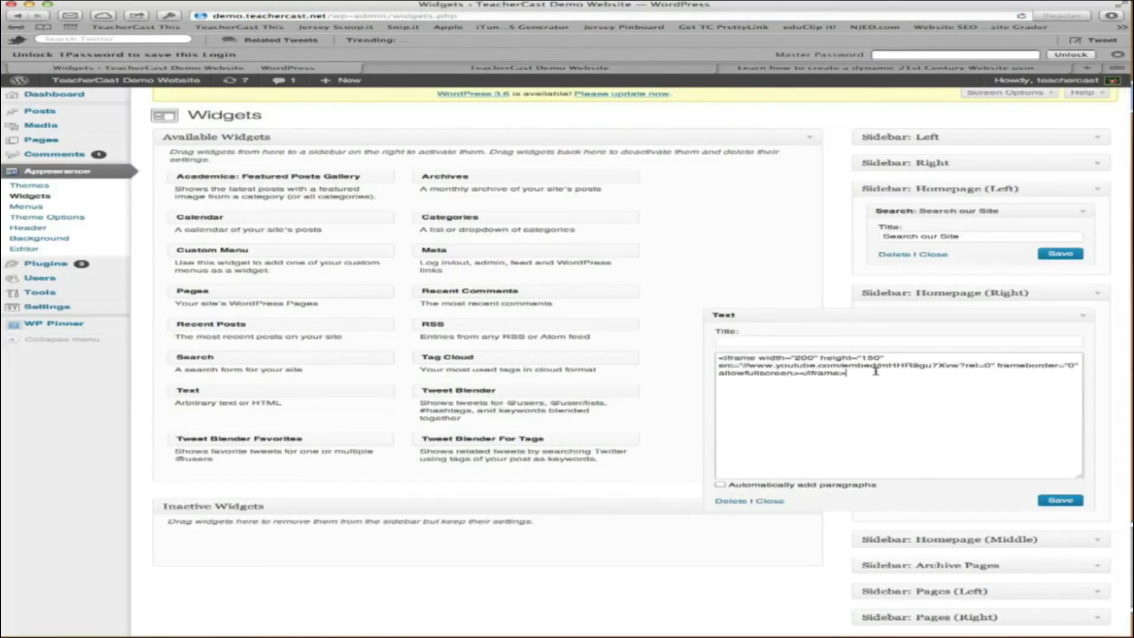
{"action": "left_click", "coordinate": [1048, 500]}
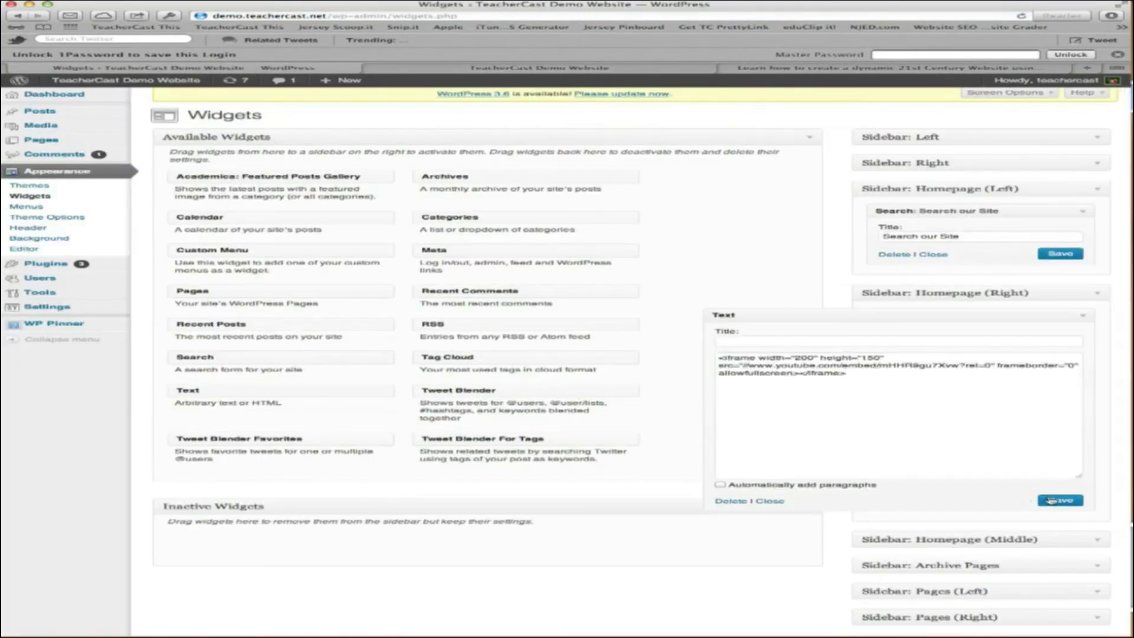
{"action": "left_click", "coordinate": [622, 70]}
{"action": "key", "text": "super+r"}
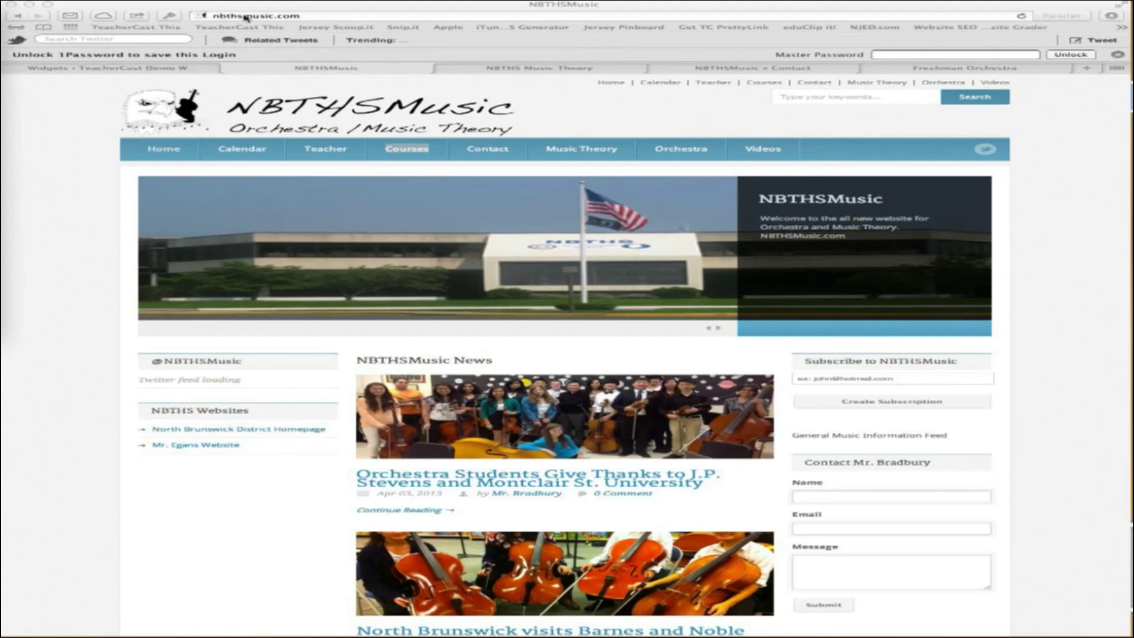
Step: Switch from the NBTHSMusic home page to the NBTHS Music Theory page and examine its layout
{"action": "left_click", "coordinate": [511, 69]}
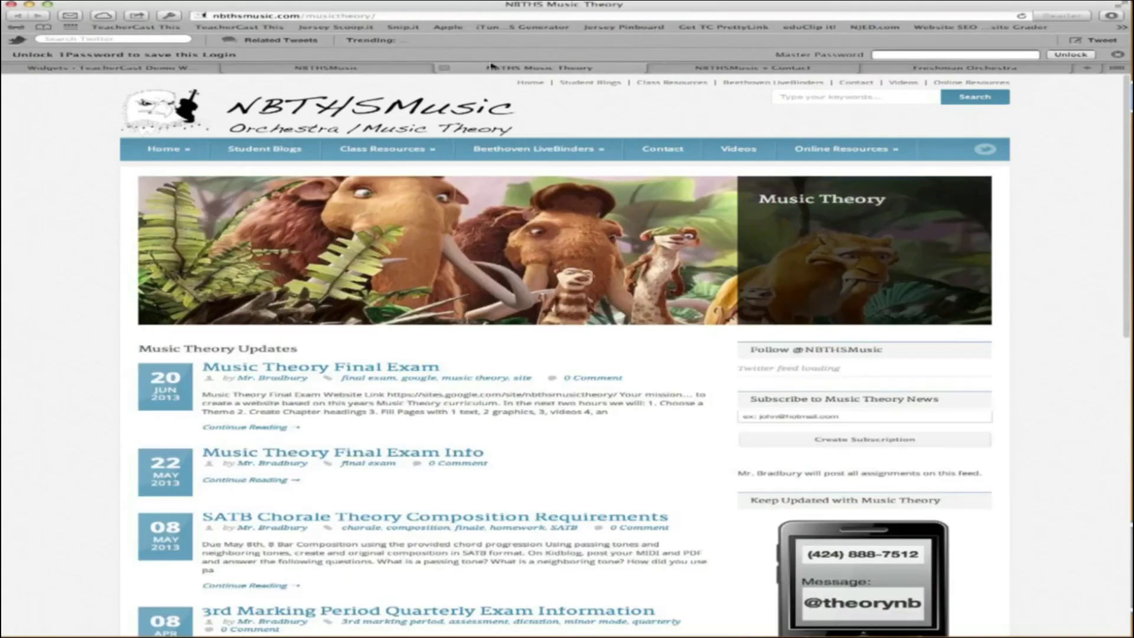